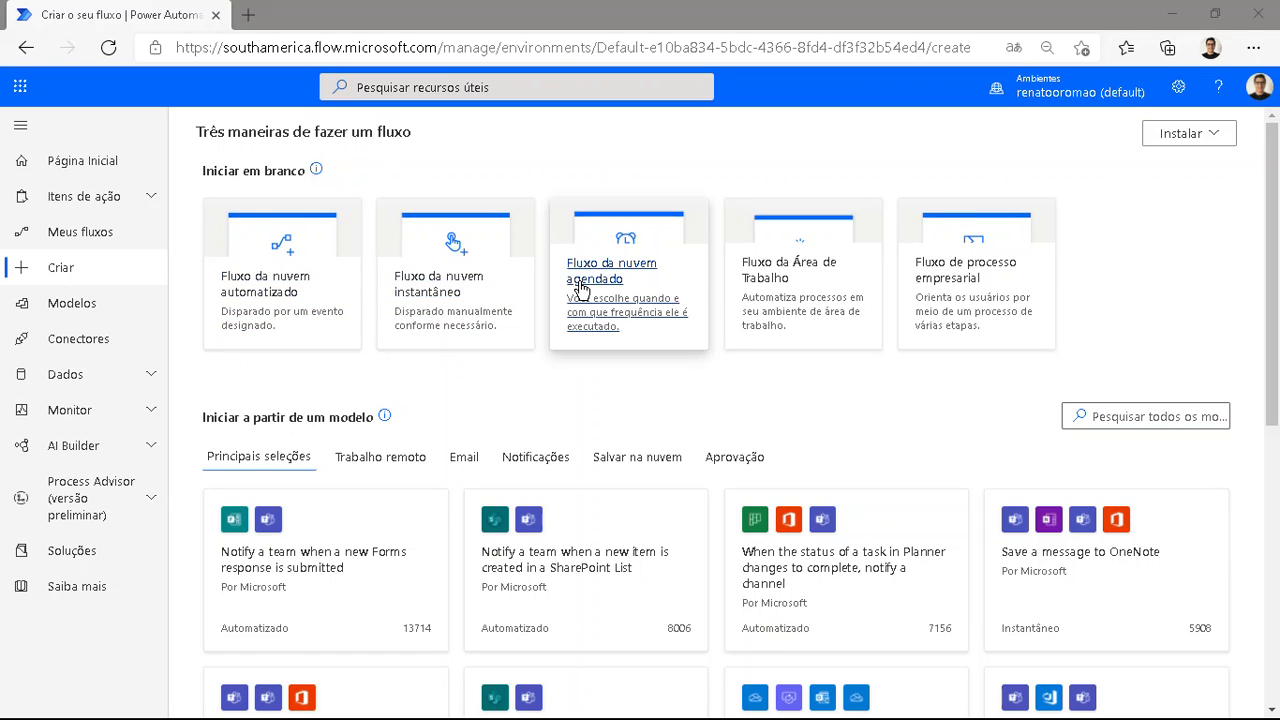
{"action": "left_click", "coordinate": [331, 290]}
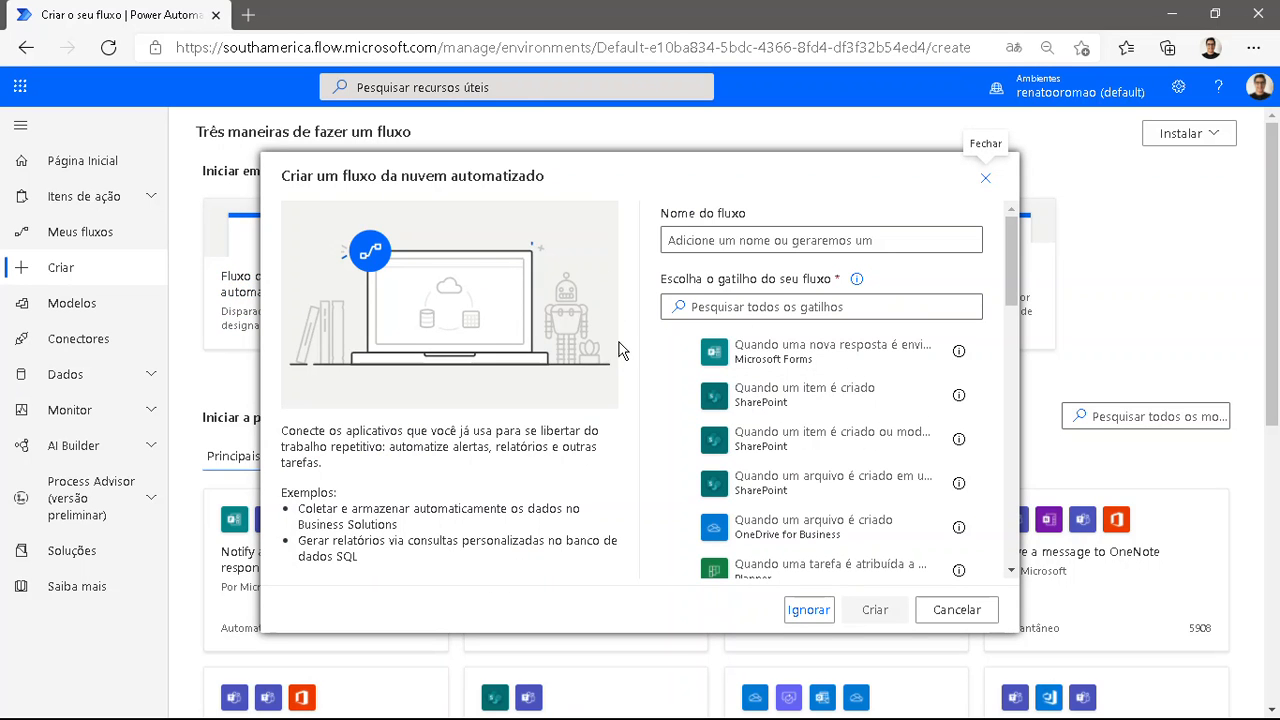
{"action": "left_click", "coordinate": [808, 617]}
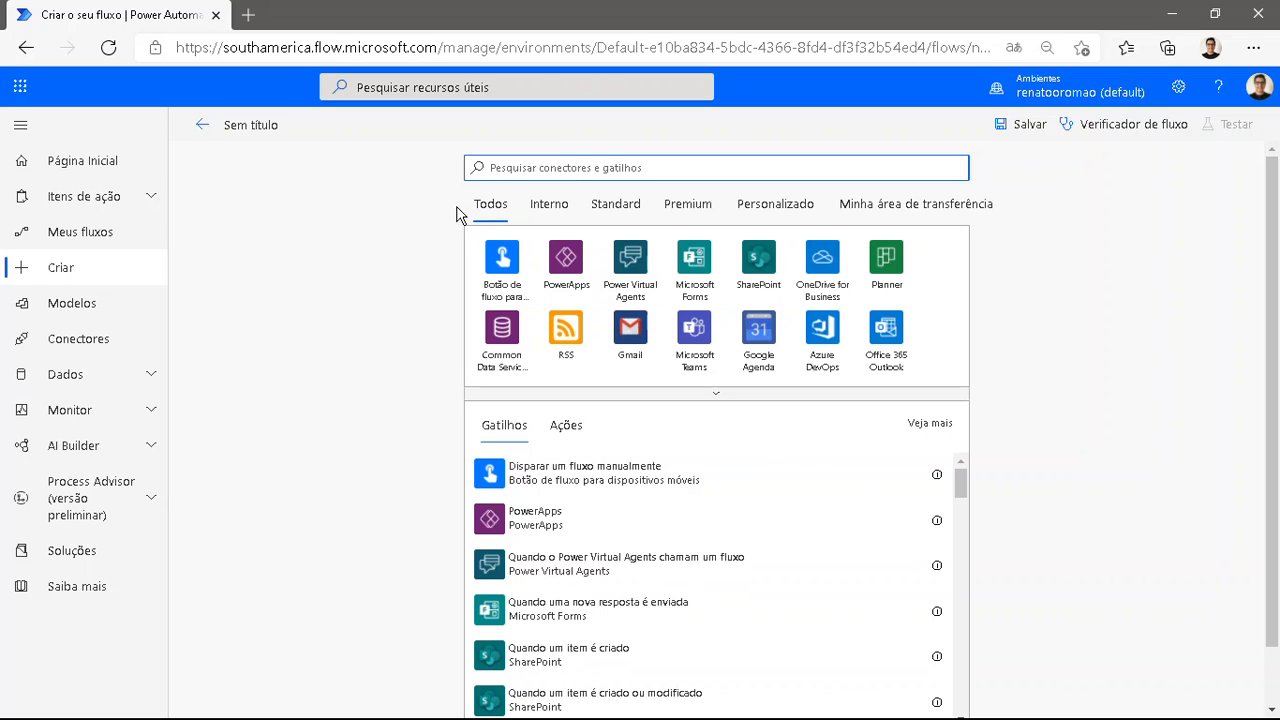
{"action": "left_click", "coordinate": [204, 131]}
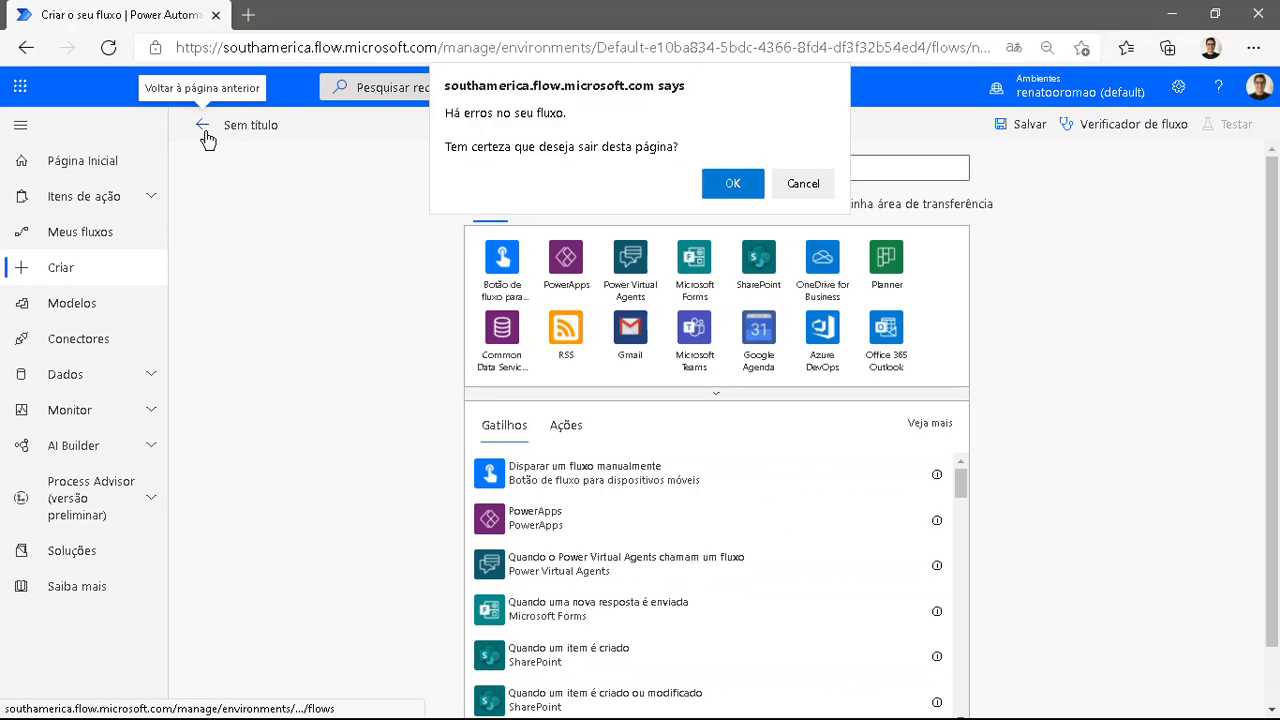
{"action": "left_click", "coordinate": [735, 185]}
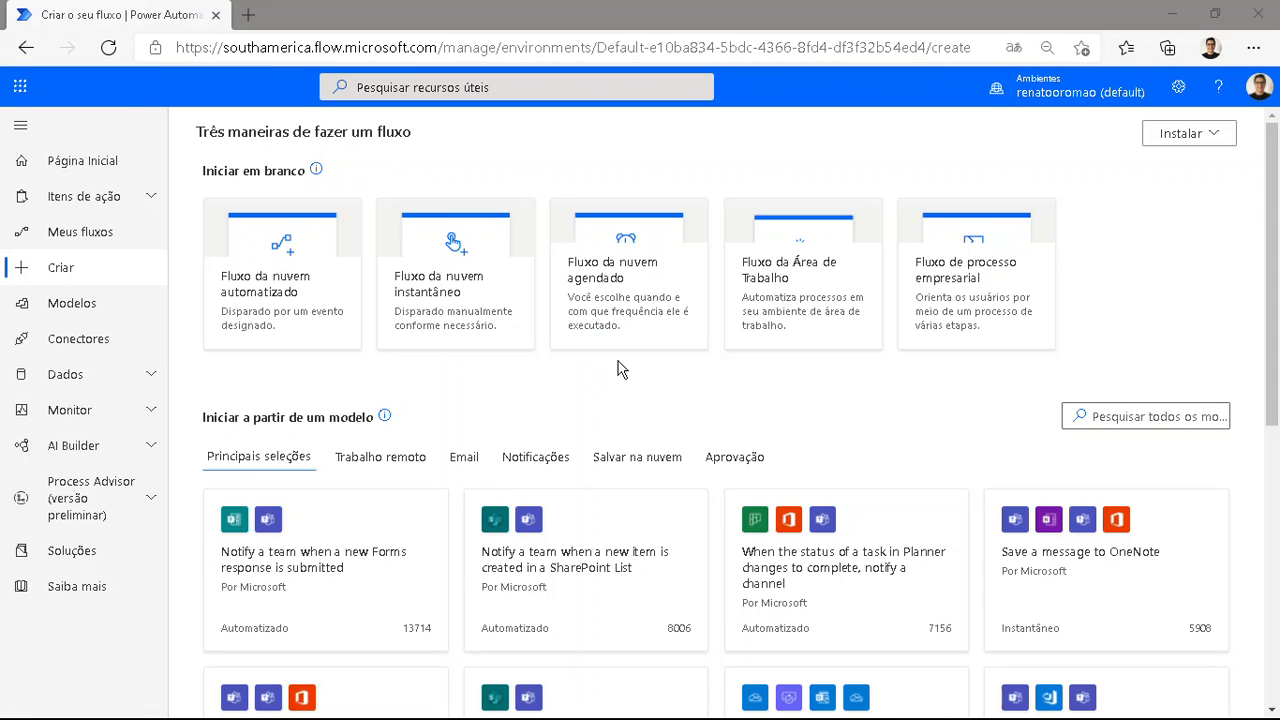
- Start a scheduled cloud flow and name it "Controle de Estoque - Agendamento de Atualização"
{"action": "left_click", "coordinate": [645, 290]}
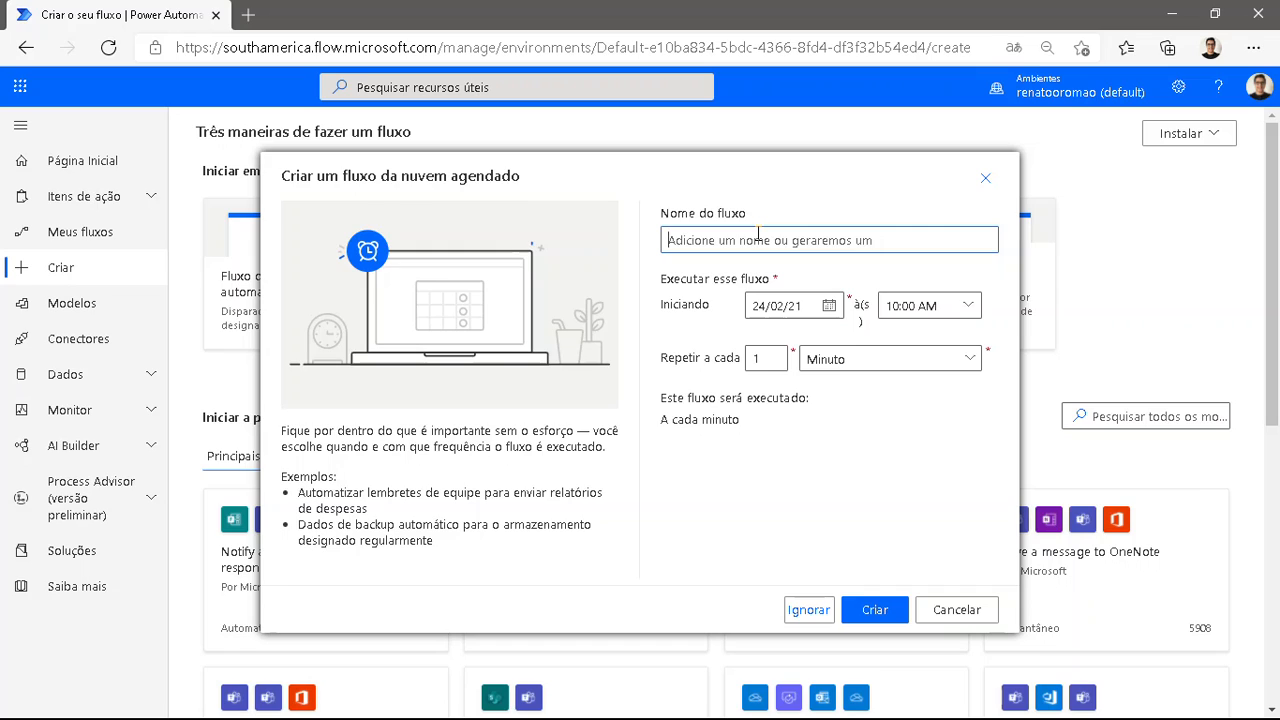
{"action": "type", "text": "Excel -"}
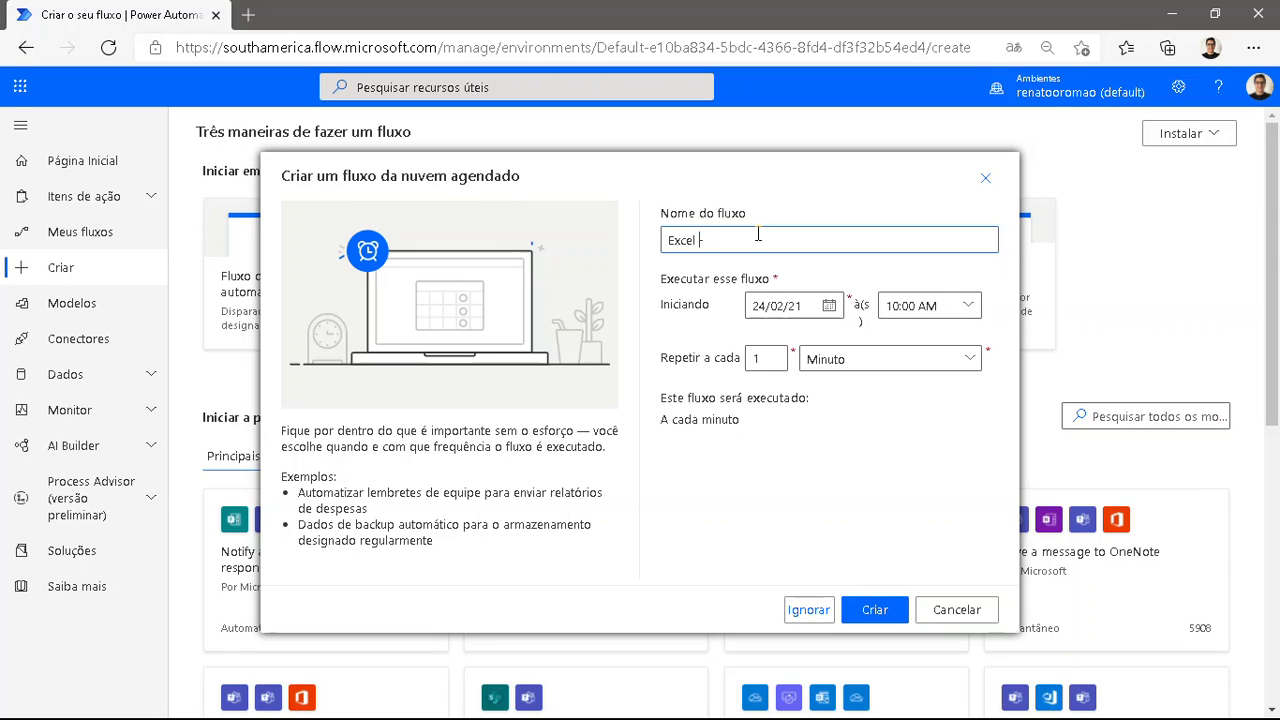
{"action": "type", "text": "ontrole de Estoque -"}
{"action": "type", "text": "Agendamento de Lit"}
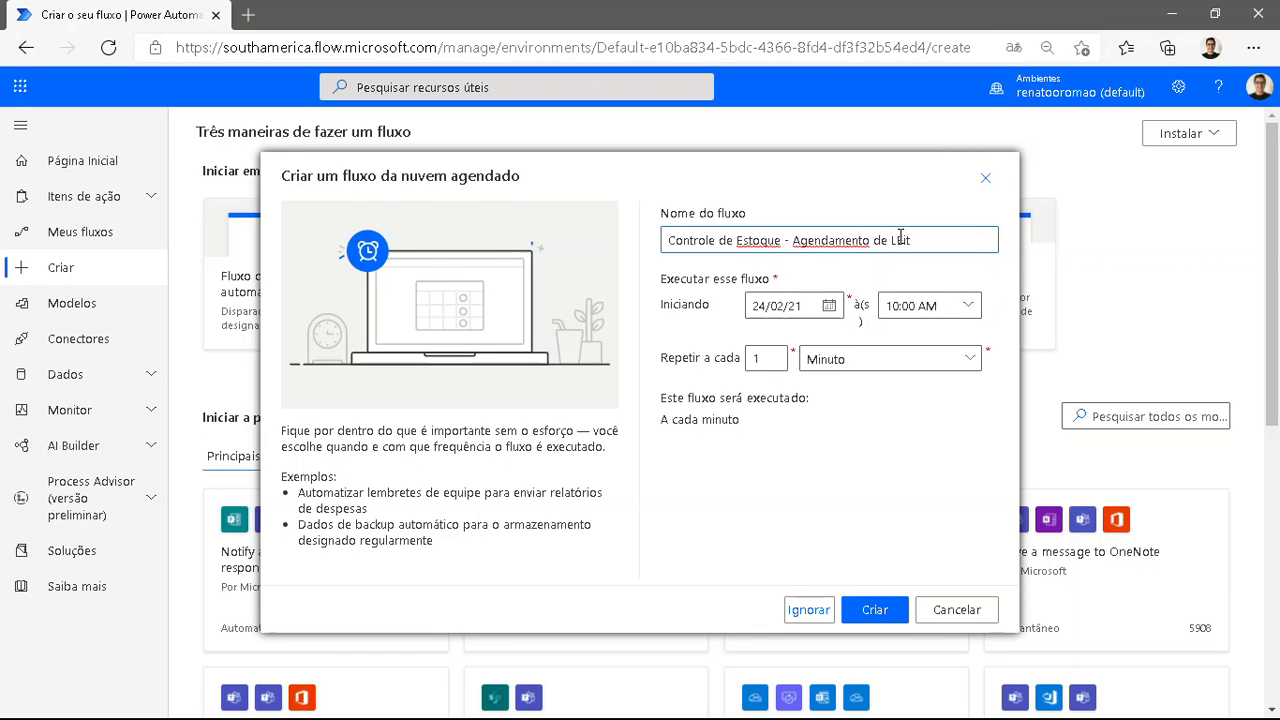
{"action": "type", "text": "Atualização"}
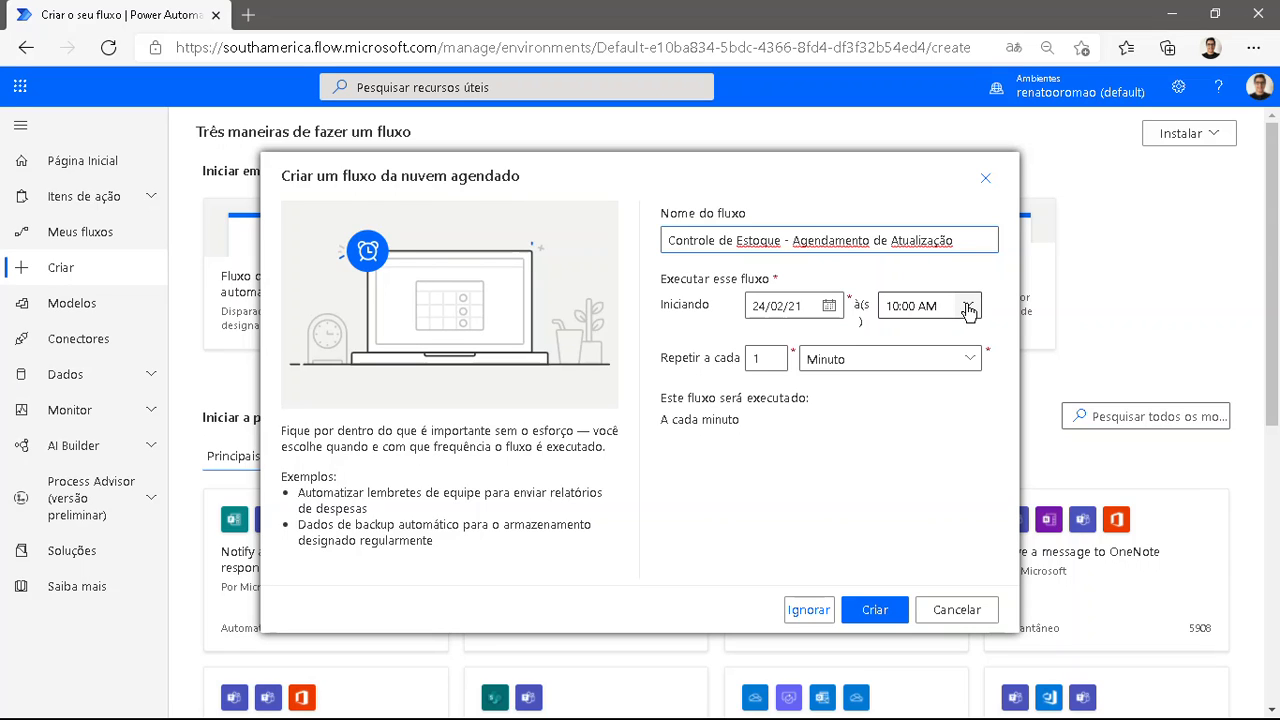
- Set the flow to repeat every 1 Hora and create it
{"action": "double_click", "coordinate": [762, 358]}
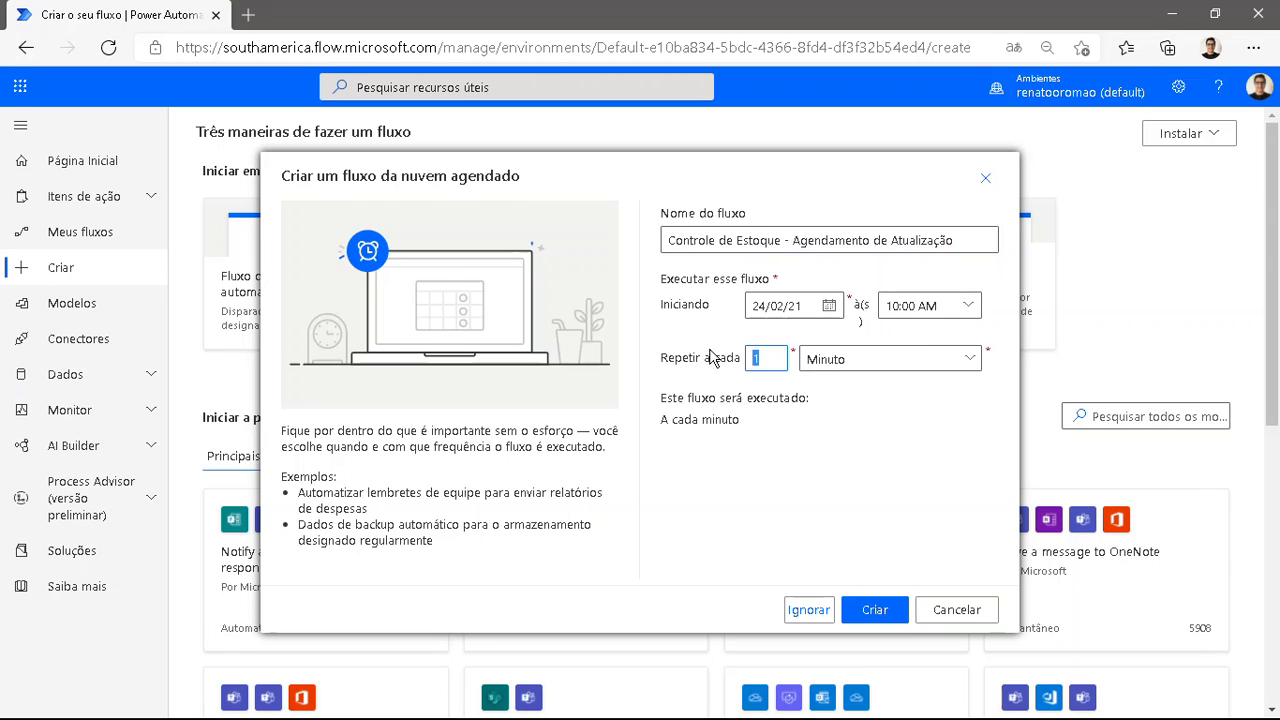
{"action": "left_click", "coordinate": [890, 366]}
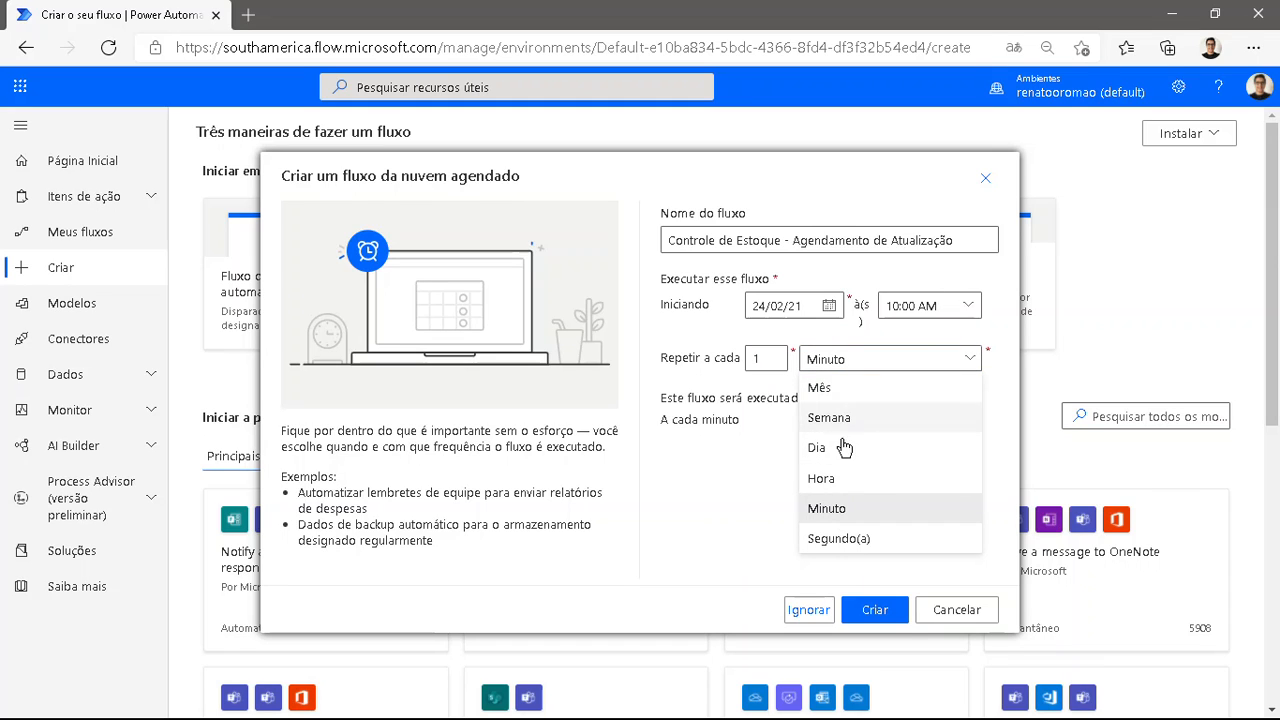
{"action": "left_click", "coordinate": [772, 460]}
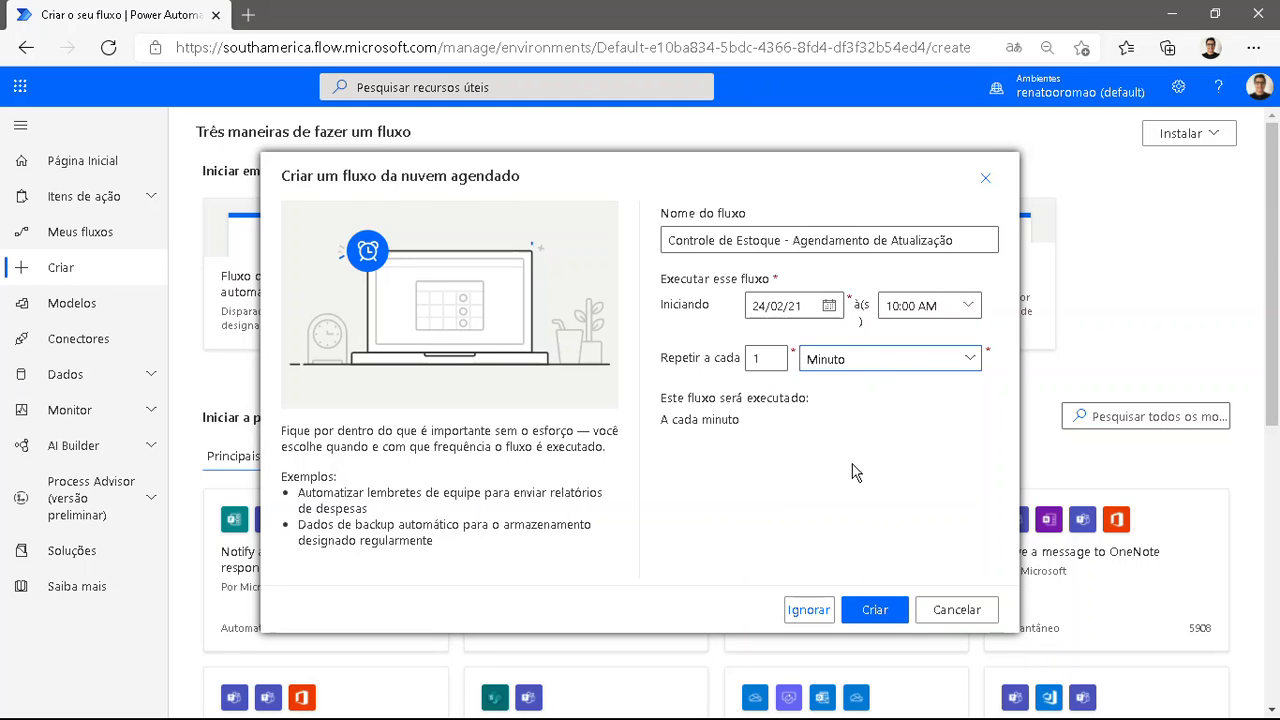
{"action": "left_click", "coordinate": [906, 364]}
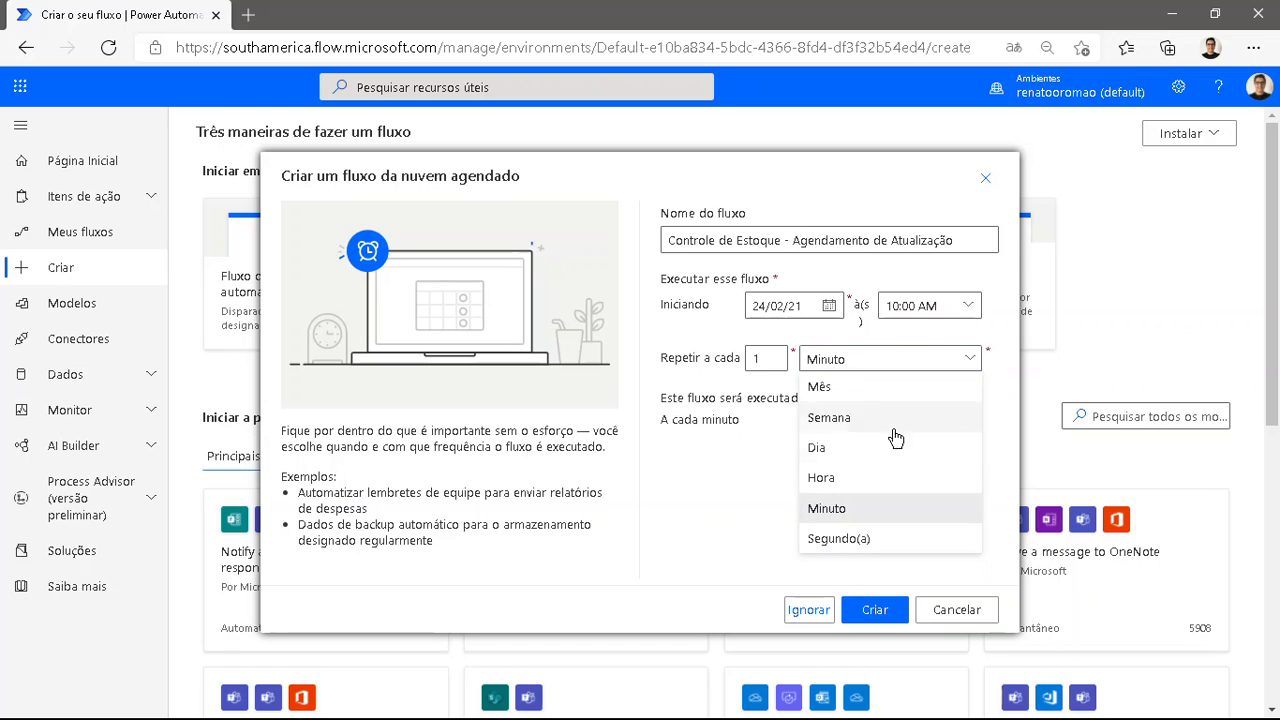
{"action": "left_click", "coordinate": [872, 480]}
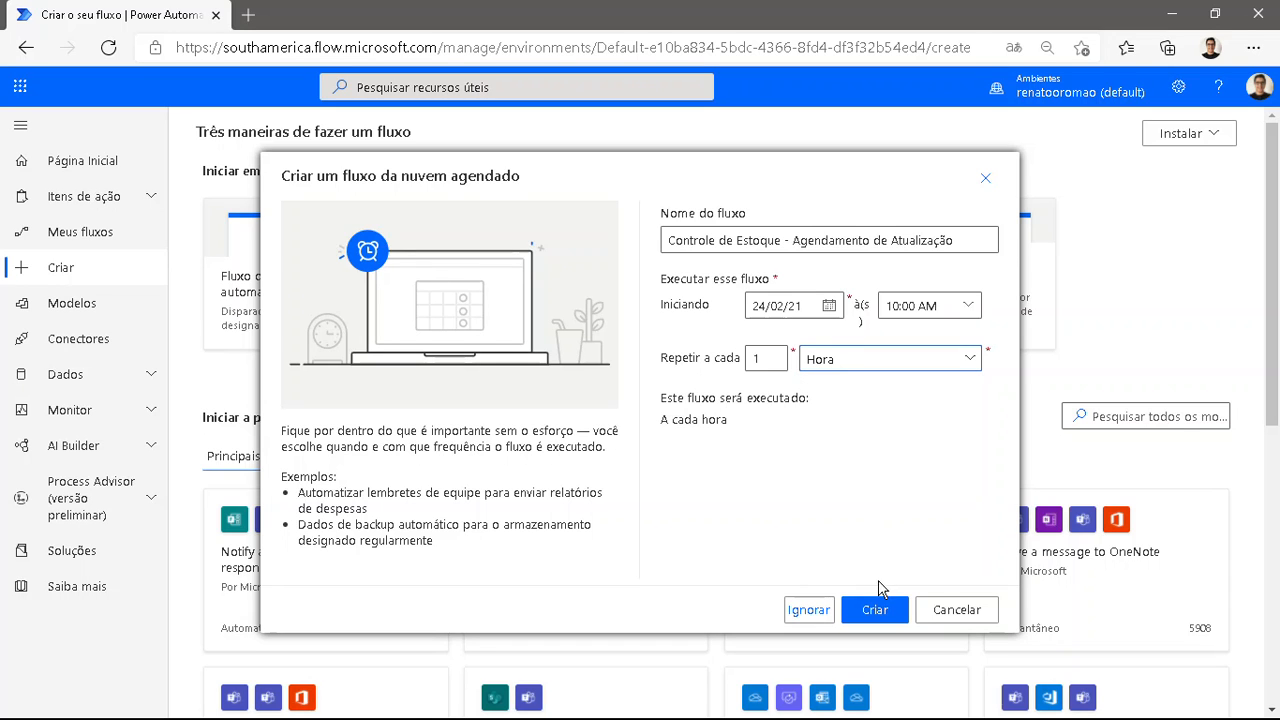
{"action": "left_click", "coordinate": [874, 611]}
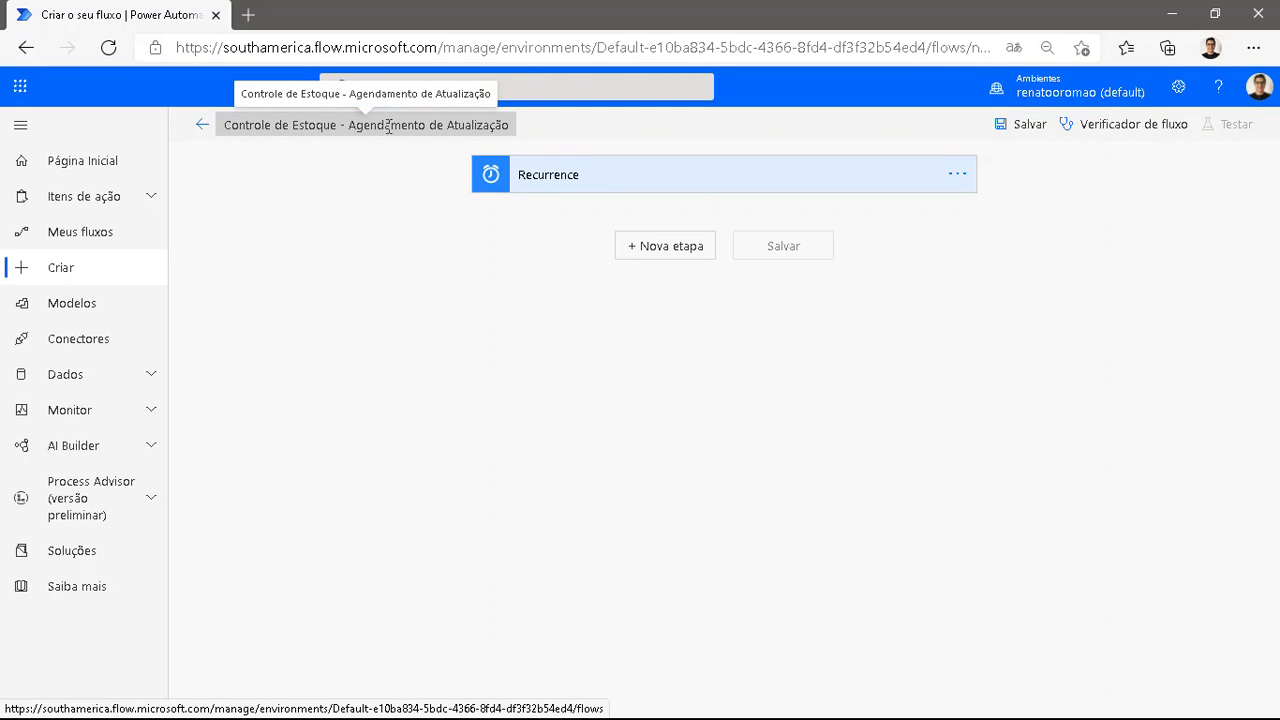
- Set the Recurrence trigger's time zone to (UTC-03:00) Salvador in its advanced options
{"action": "left_click", "coordinate": [697, 184]}
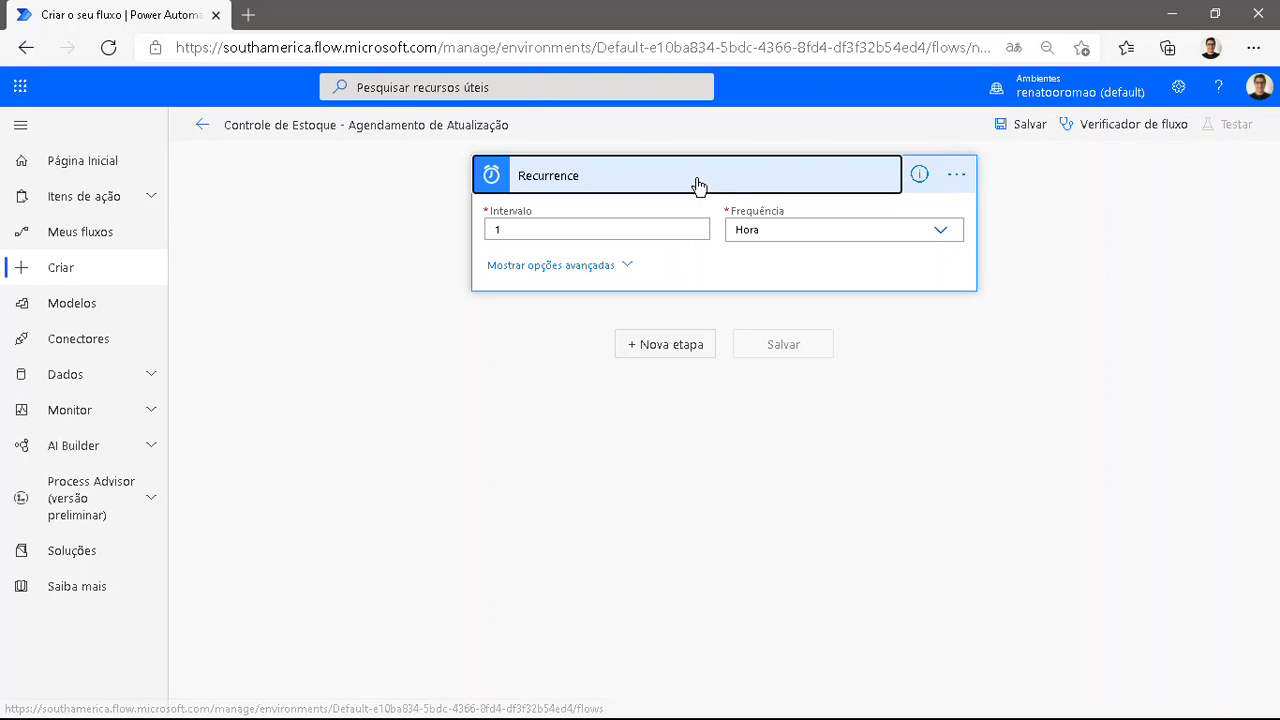
{"action": "left_click", "coordinate": [611, 268]}
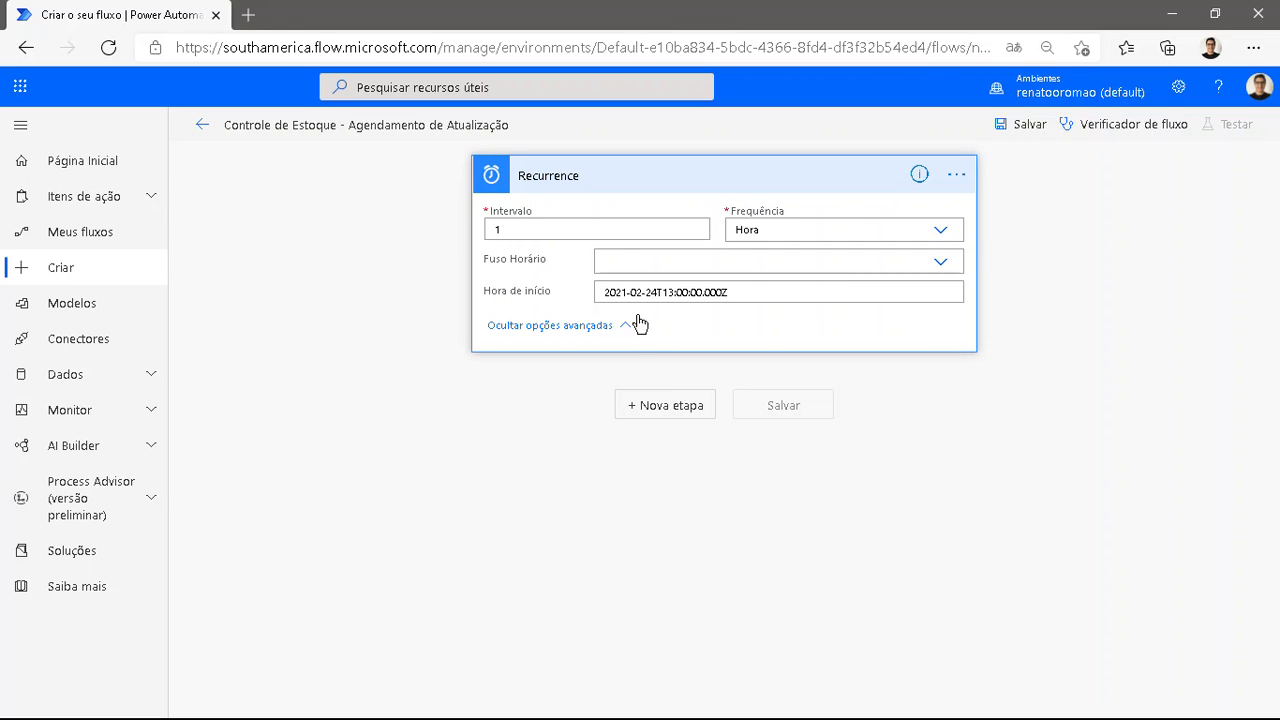
{"action": "left_click", "coordinate": [764, 262]}
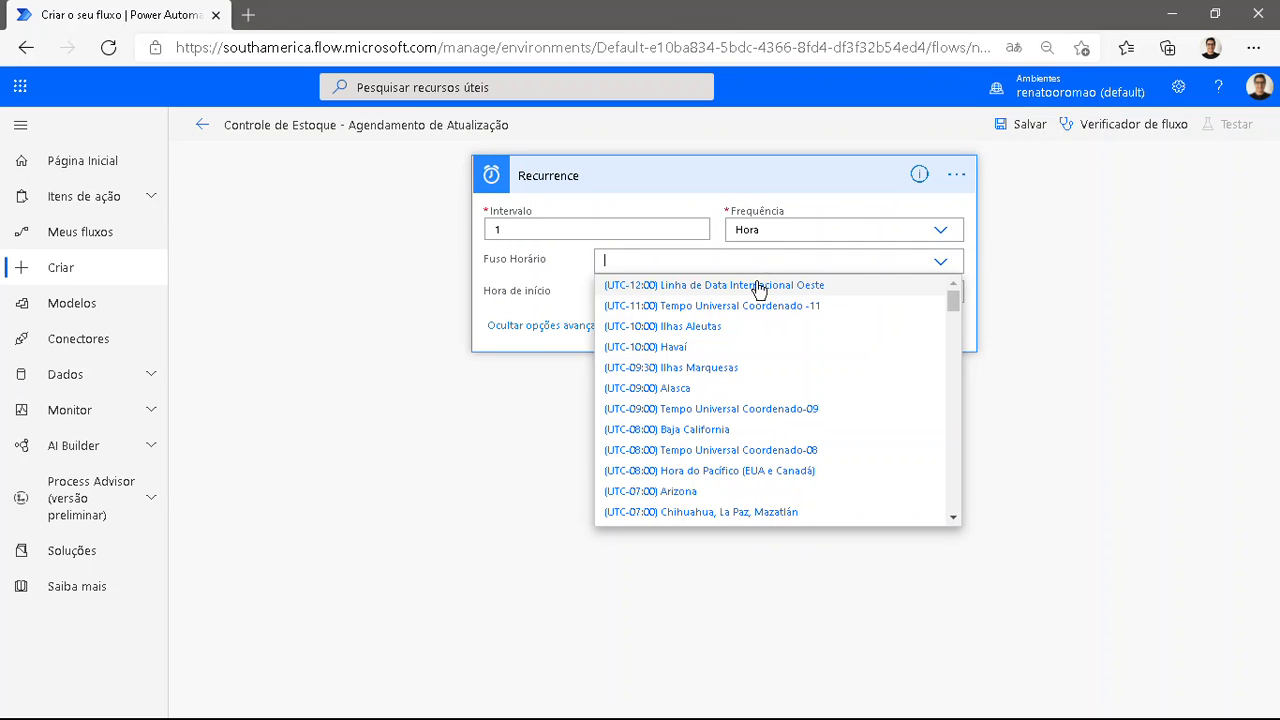
{"action": "scroll", "coordinate": [700, 420], "scroll_direction": "down", "scroll_amount": 6}
{"action": "scroll", "coordinate": [724, 414], "scroll_direction": "down", "scroll_amount": 3}
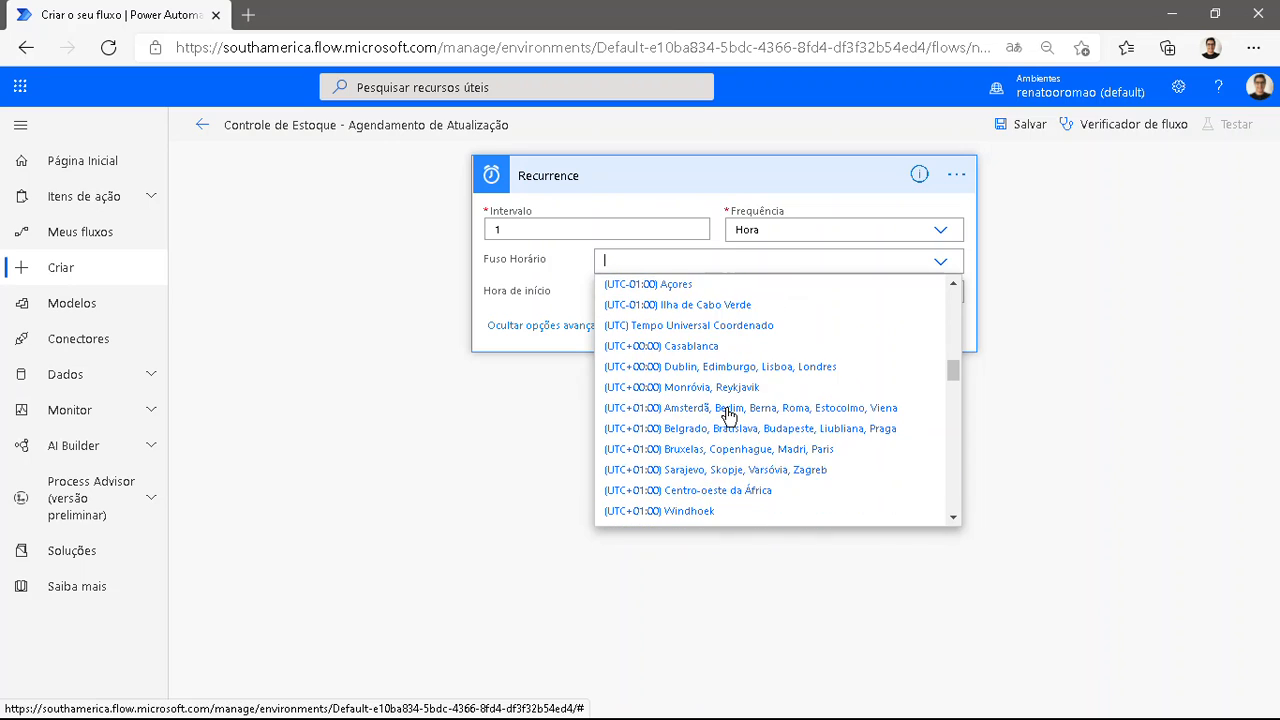
{"action": "scroll", "coordinate": [726, 397], "scroll_direction": "up", "scroll_amount": 1}
{"action": "scroll", "coordinate": [707, 363], "scroll_direction": "up", "scroll_amount": 1}
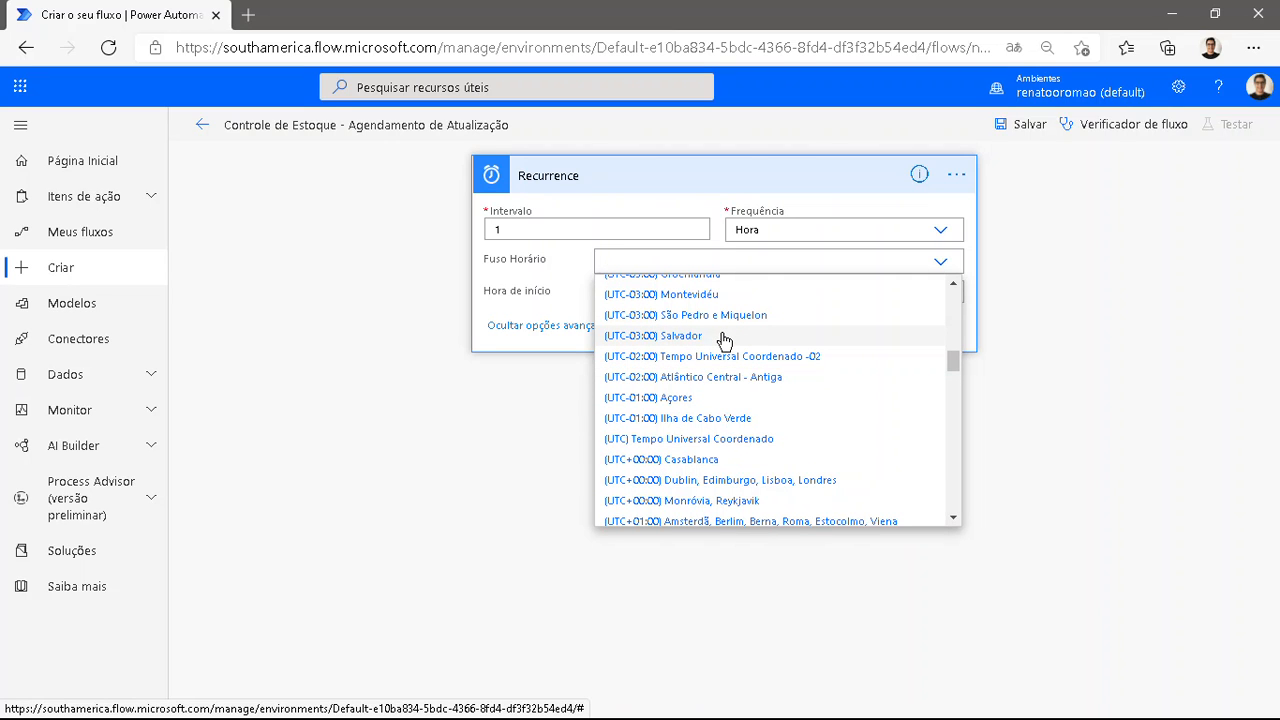
{"action": "left_click", "coordinate": [724, 337]}
{"action": "left_click", "coordinate": [742, 257]}
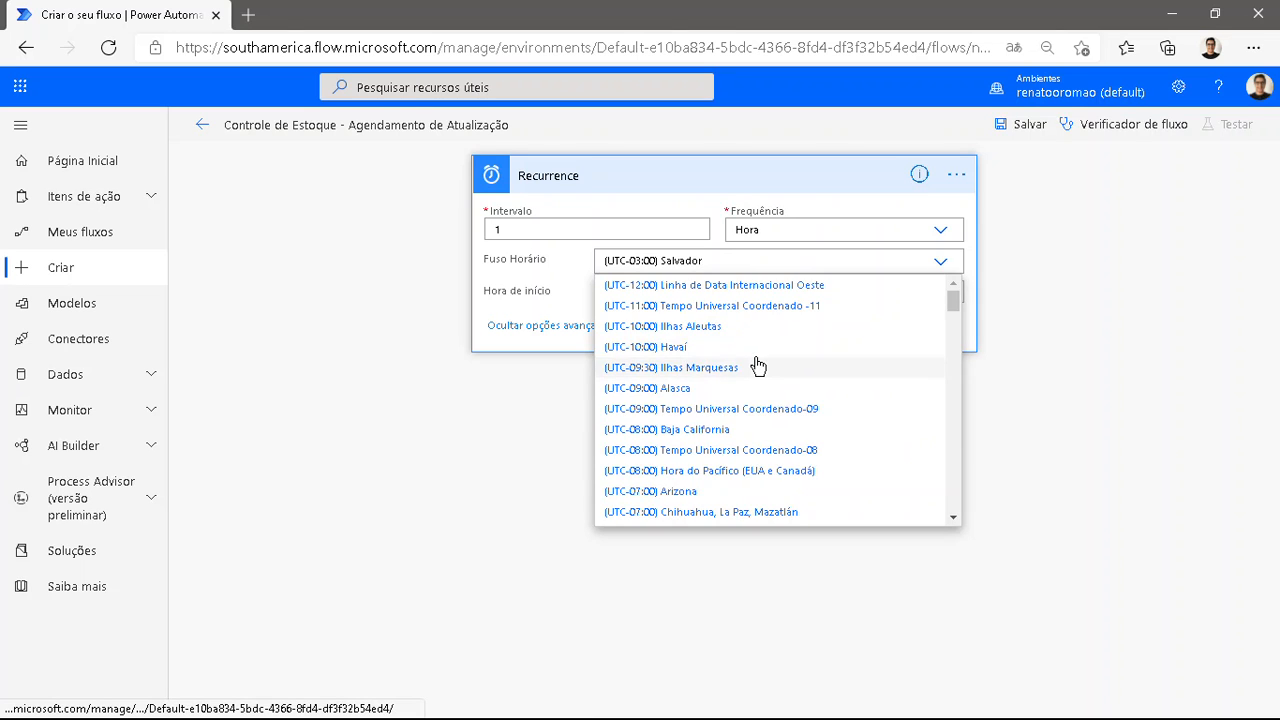
{"action": "scroll", "coordinate": [757, 368], "scroll_direction": "down", "scroll_amount": 8}
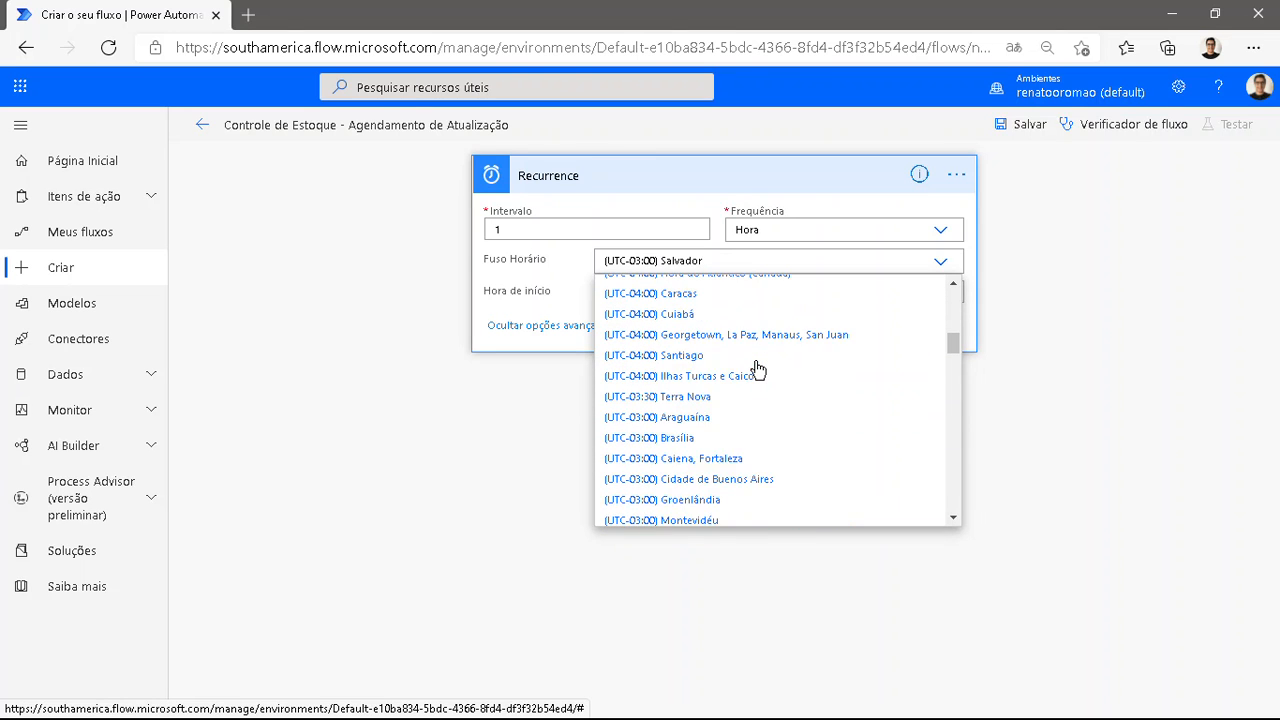
{"action": "scroll", "coordinate": [757, 369], "scroll_direction": "down", "scroll_amount": 13}
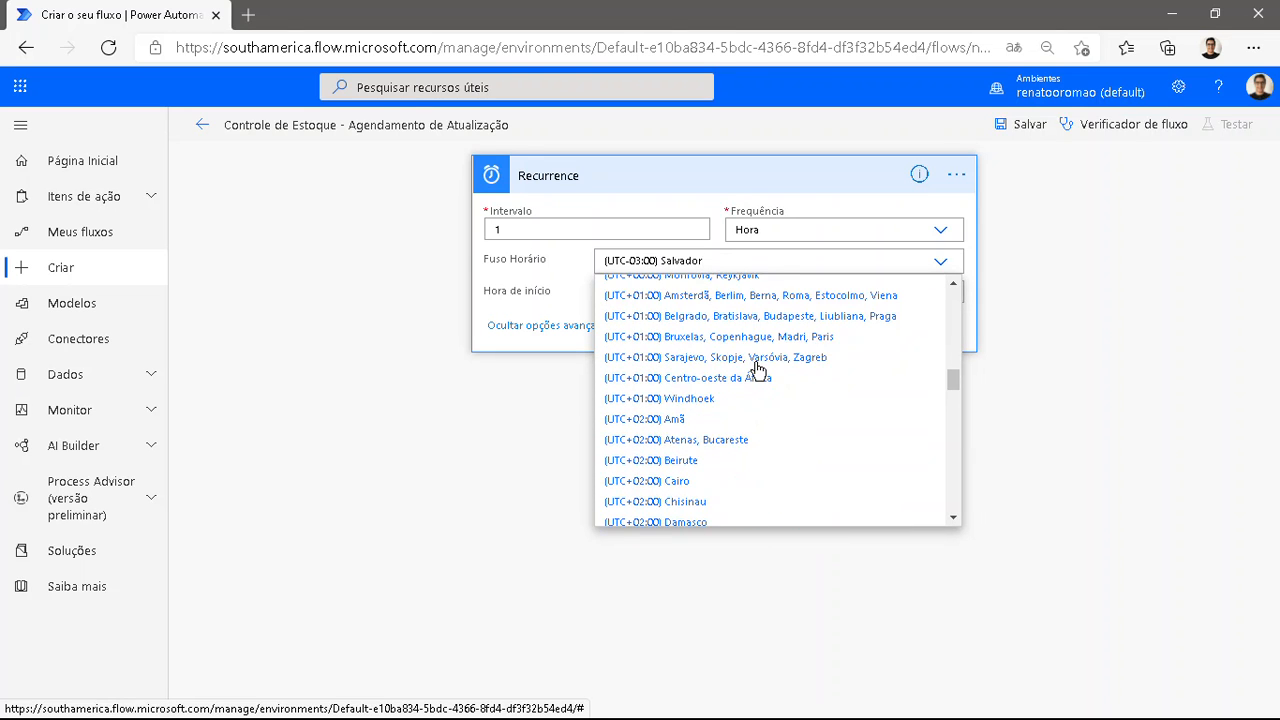
{"action": "scroll", "coordinate": [757, 369], "scroll_direction": "up", "scroll_amount": 12}
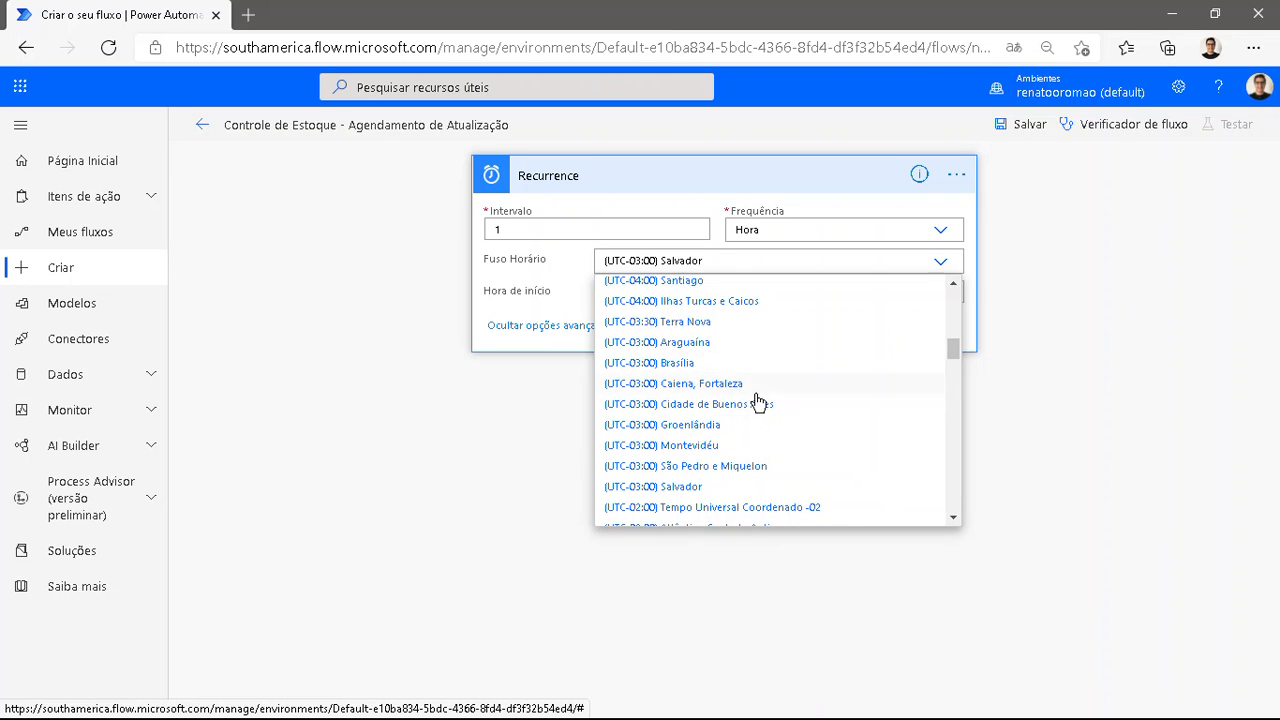
{"action": "scroll", "coordinate": [757, 410], "scroll_direction": "down", "scroll_amount": 2}
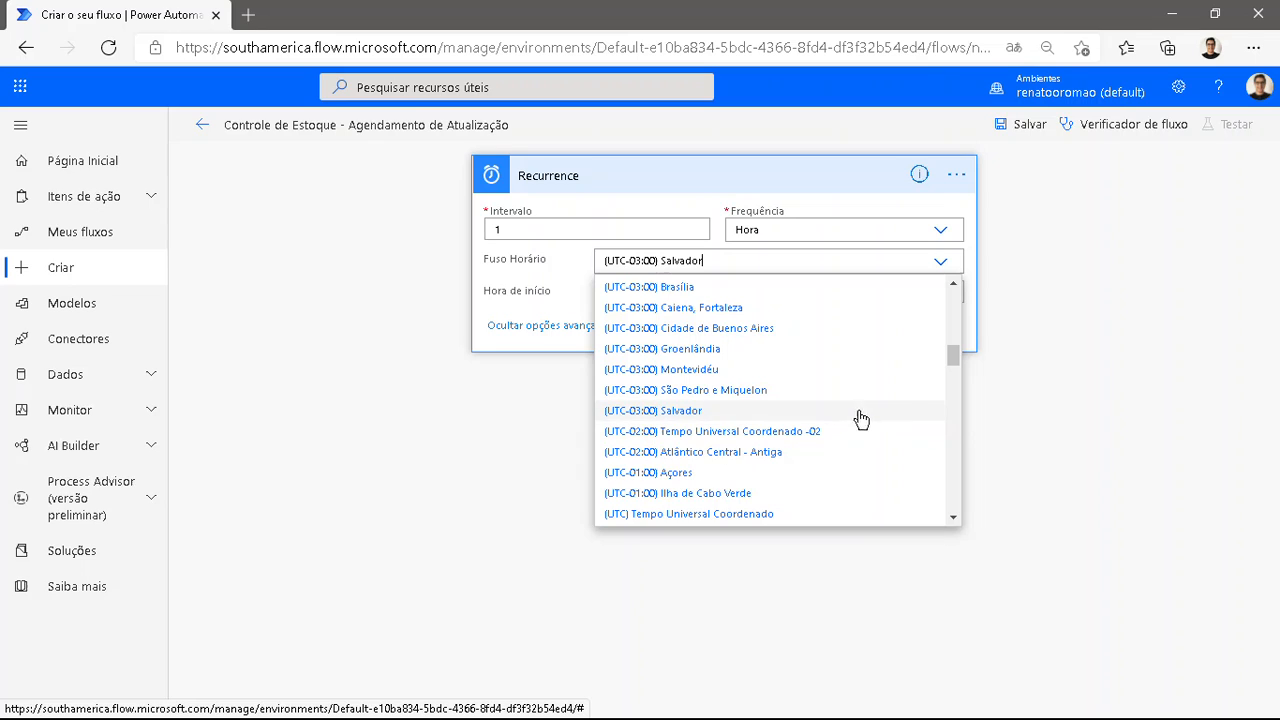
{"action": "left_click", "coordinate": [1034, 416]}
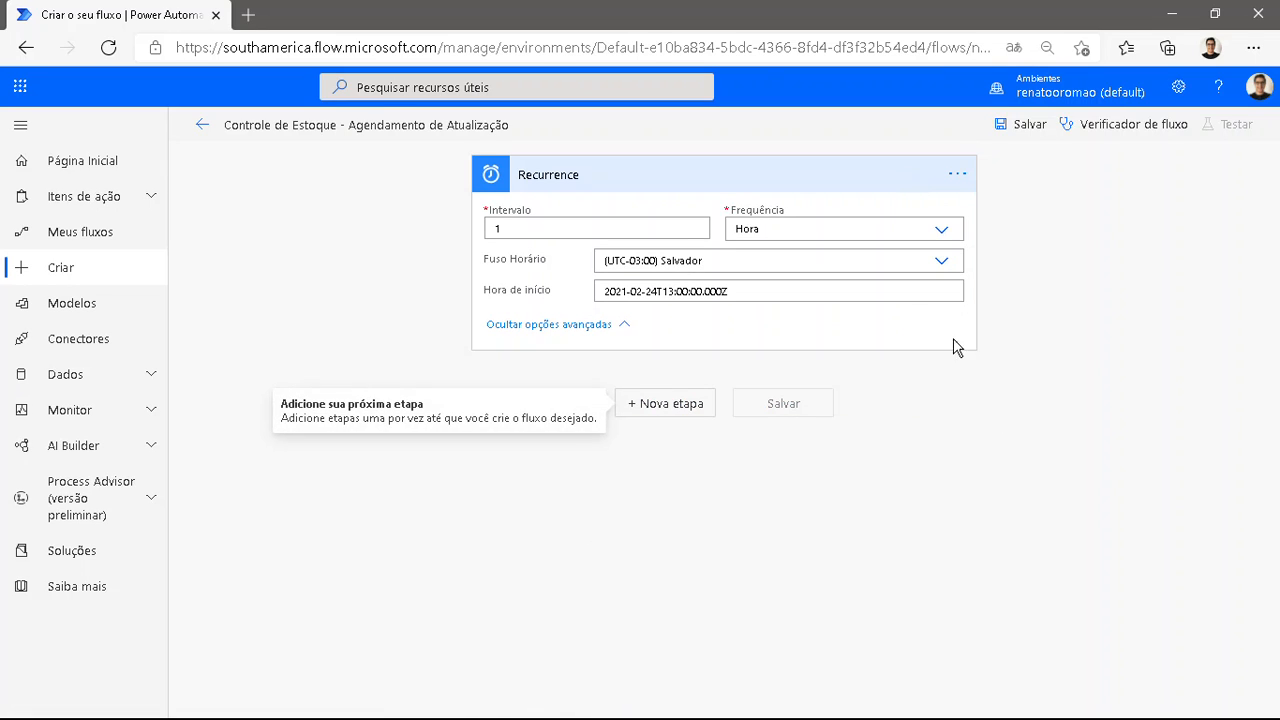
- Collapse the Recurrence trigger and add the Excel Online (Business) action "Listar linhas presentes em uma tabela" below it
{"action": "left_click", "coordinate": [757, 186]}
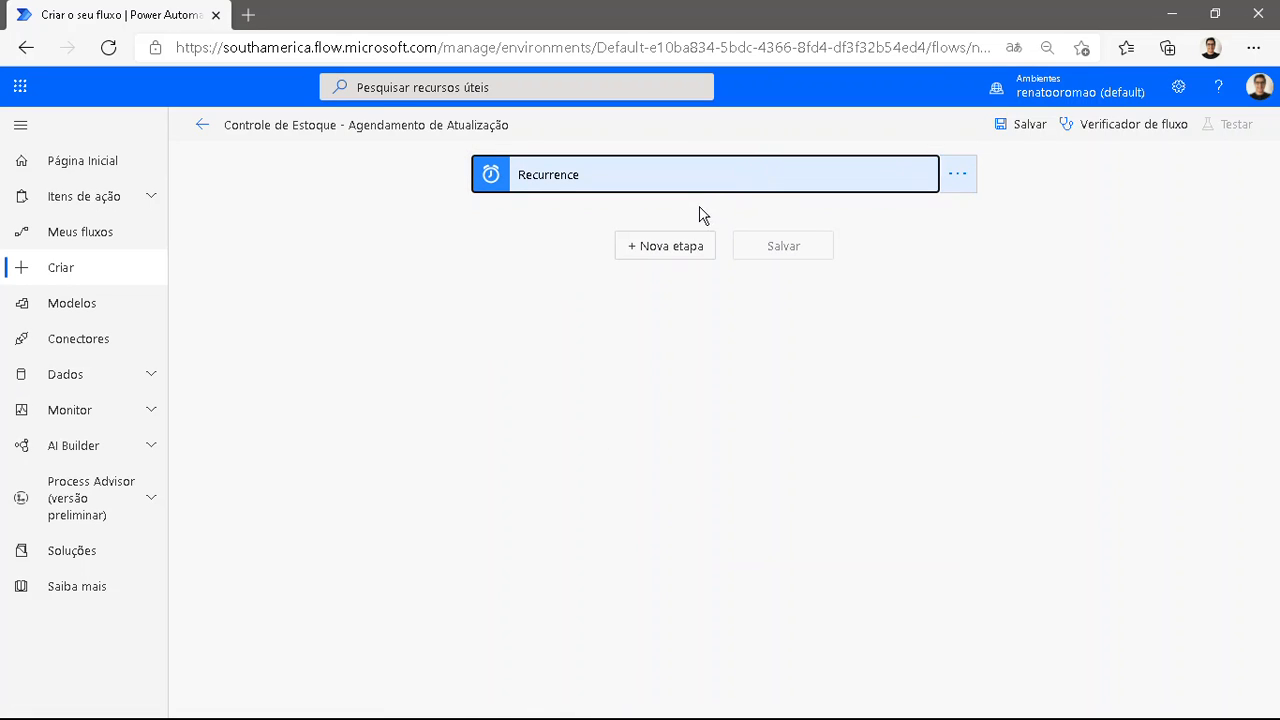
{"action": "left_click", "coordinate": [674, 258]}
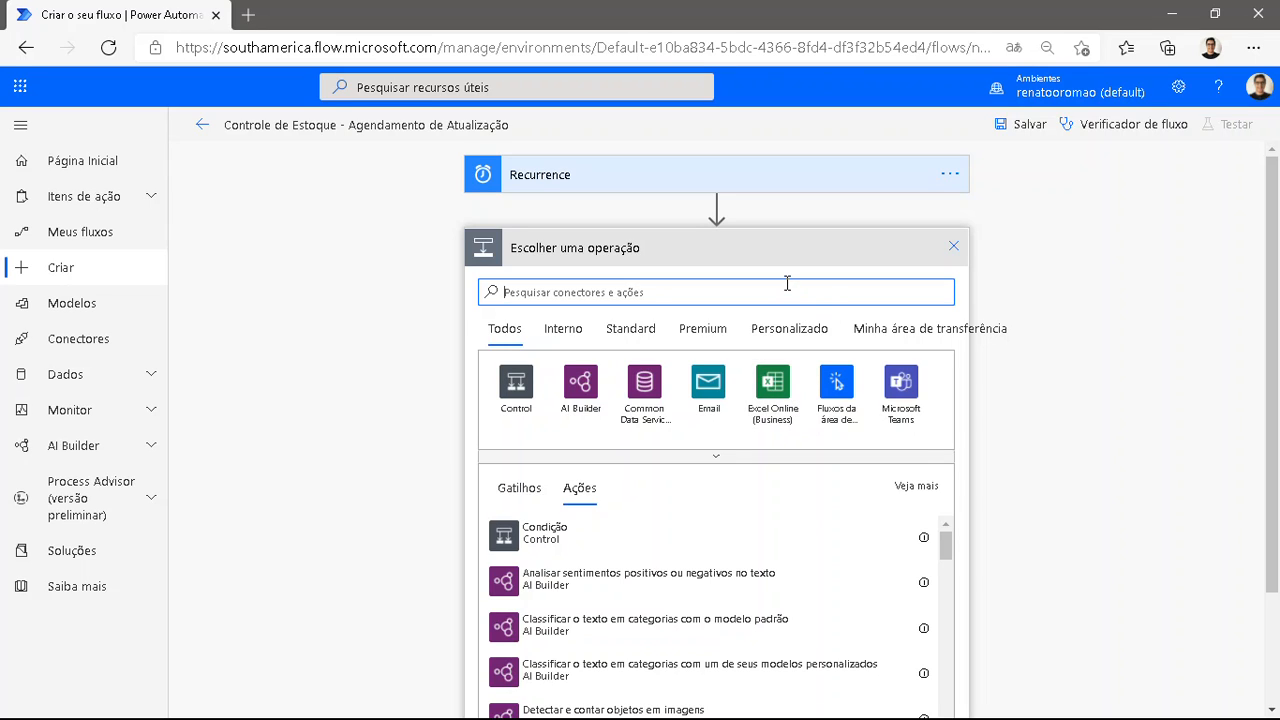
{"action": "type", "text": "excel"}
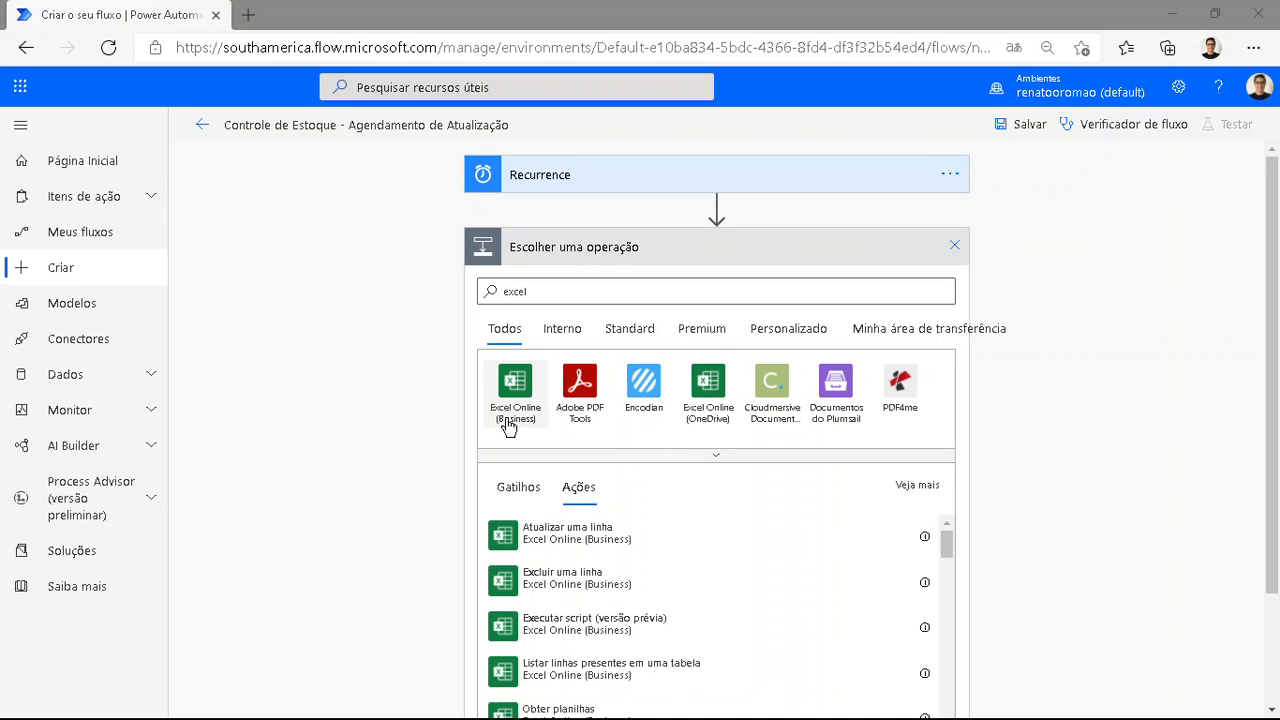
{"action": "left_click", "coordinate": [509, 422]}
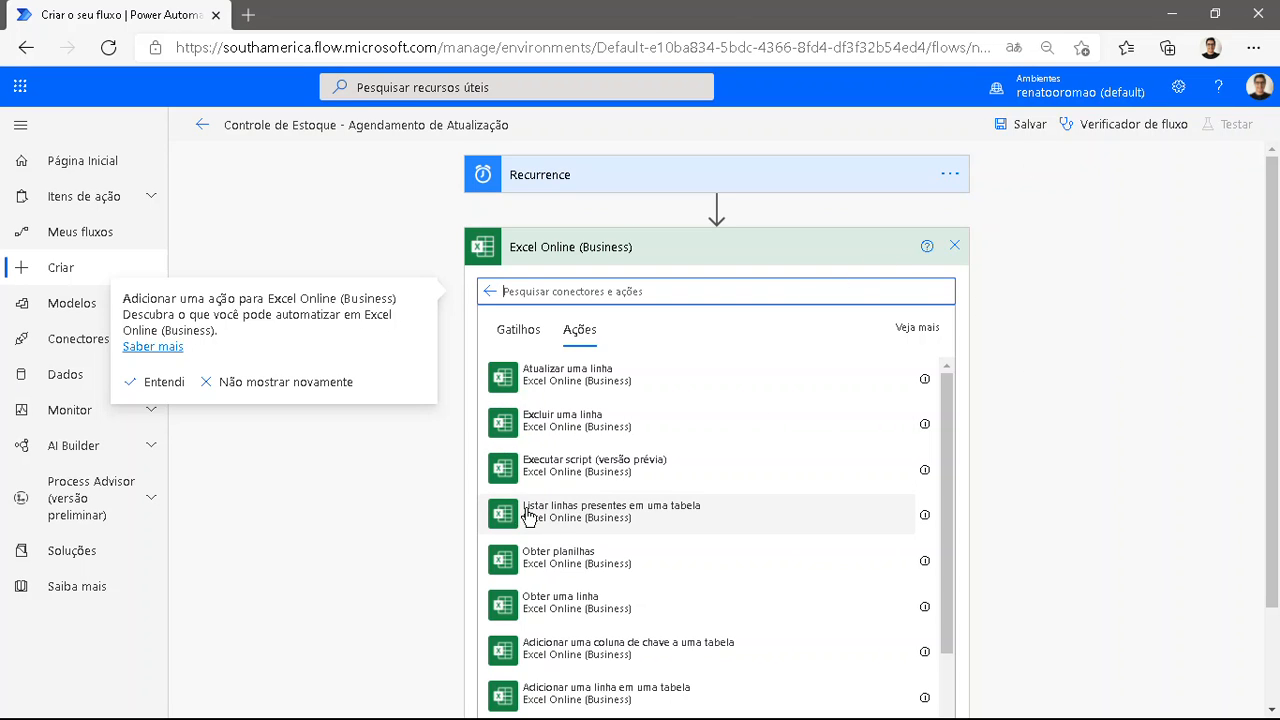
{"action": "type", "text": "lista"}
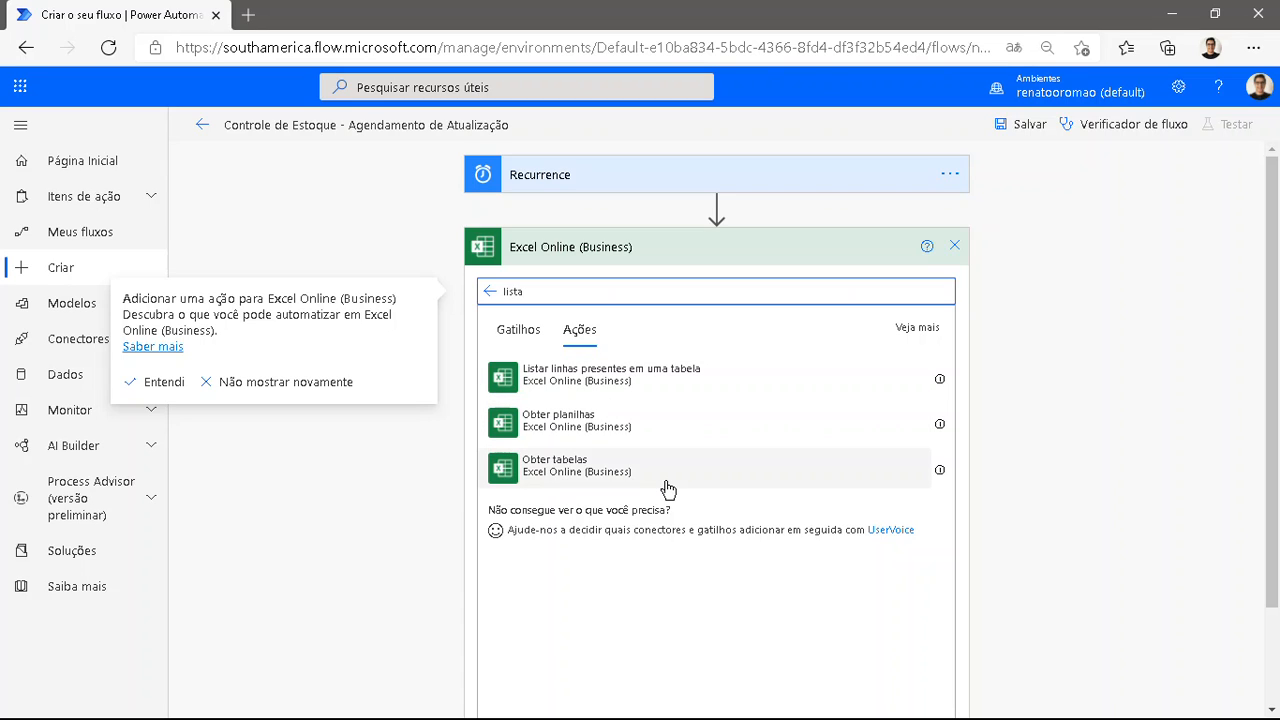
{"action": "left_click", "coordinate": [543, 389]}
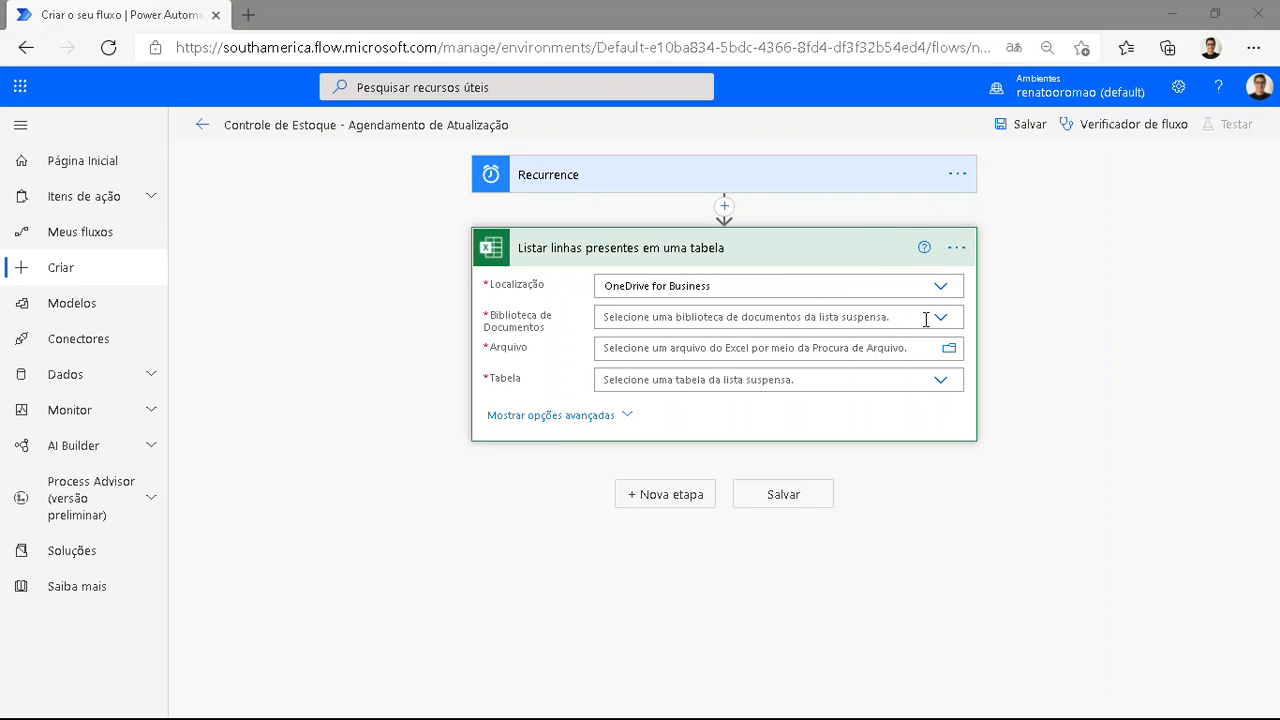
- Check which connection the Excel action uses and set its document library to OneDrive
{"action": "left_click", "coordinate": [958, 250]}
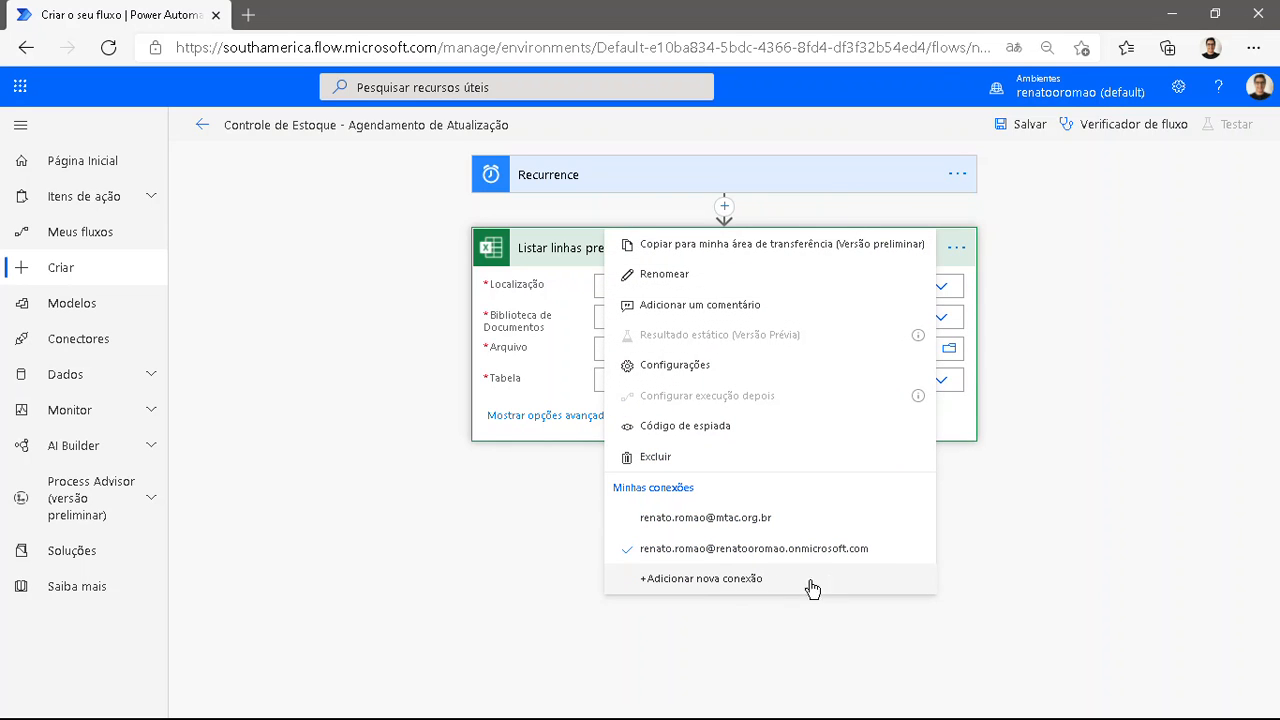
{"action": "left_click", "coordinate": [995, 520]}
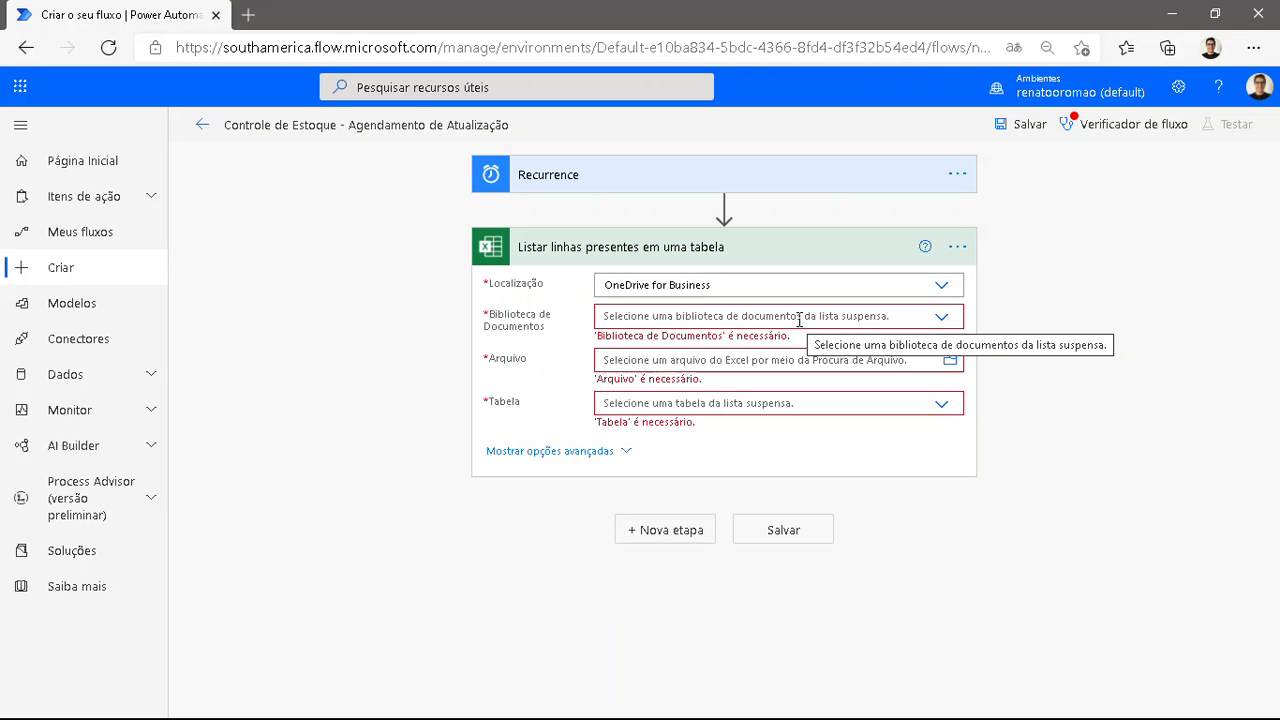
{"action": "left_click", "coordinate": [678, 317]}
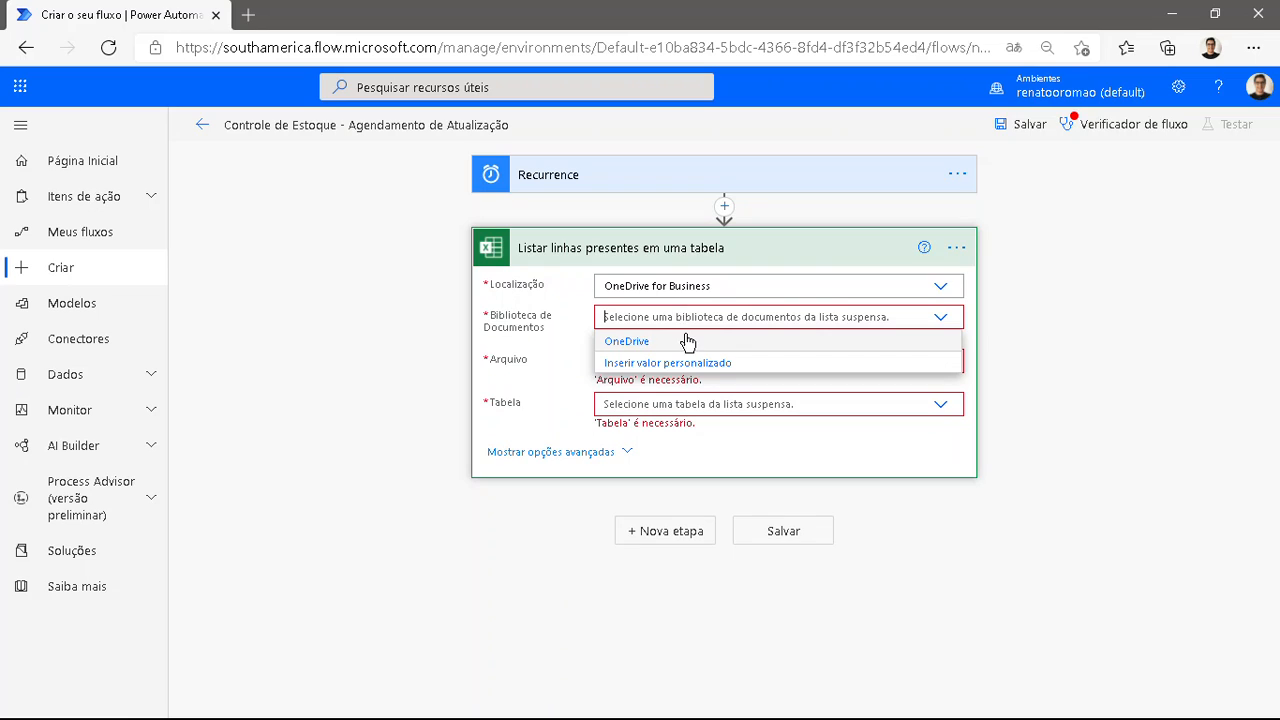
{"action": "left_click", "coordinate": [688, 345]}
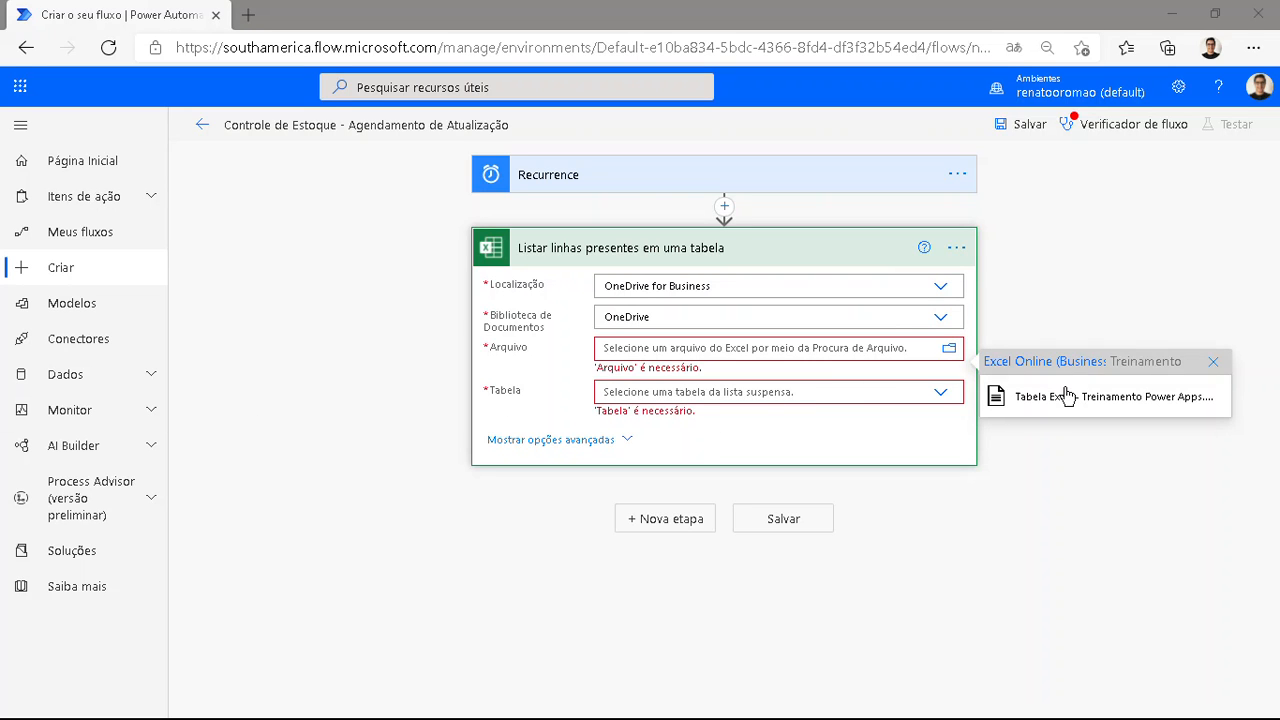
- Set the Excel action's file to "Tabela Excel - Treinamento Power Apps.xlsx" and its table to ControledeEstoque, and collapse the action
{"action": "left_click", "coordinate": [1120, 398]}
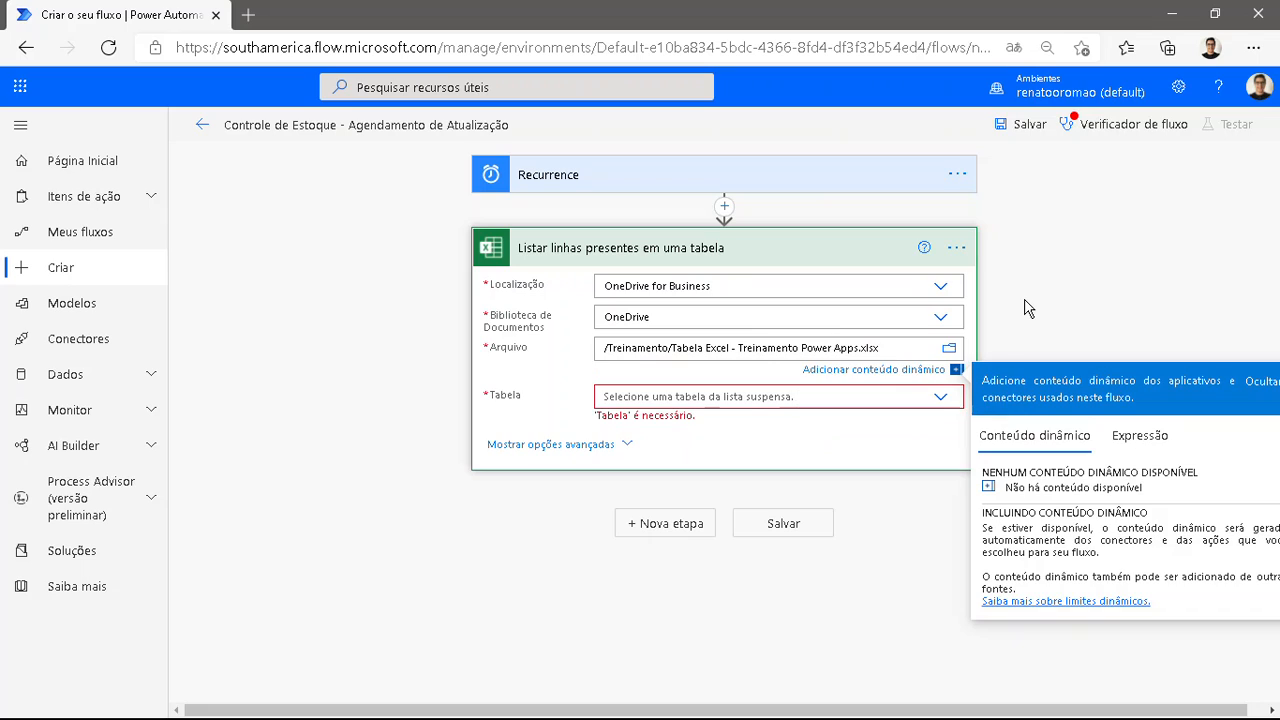
{"action": "left_click", "coordinate": [1023, 308]}
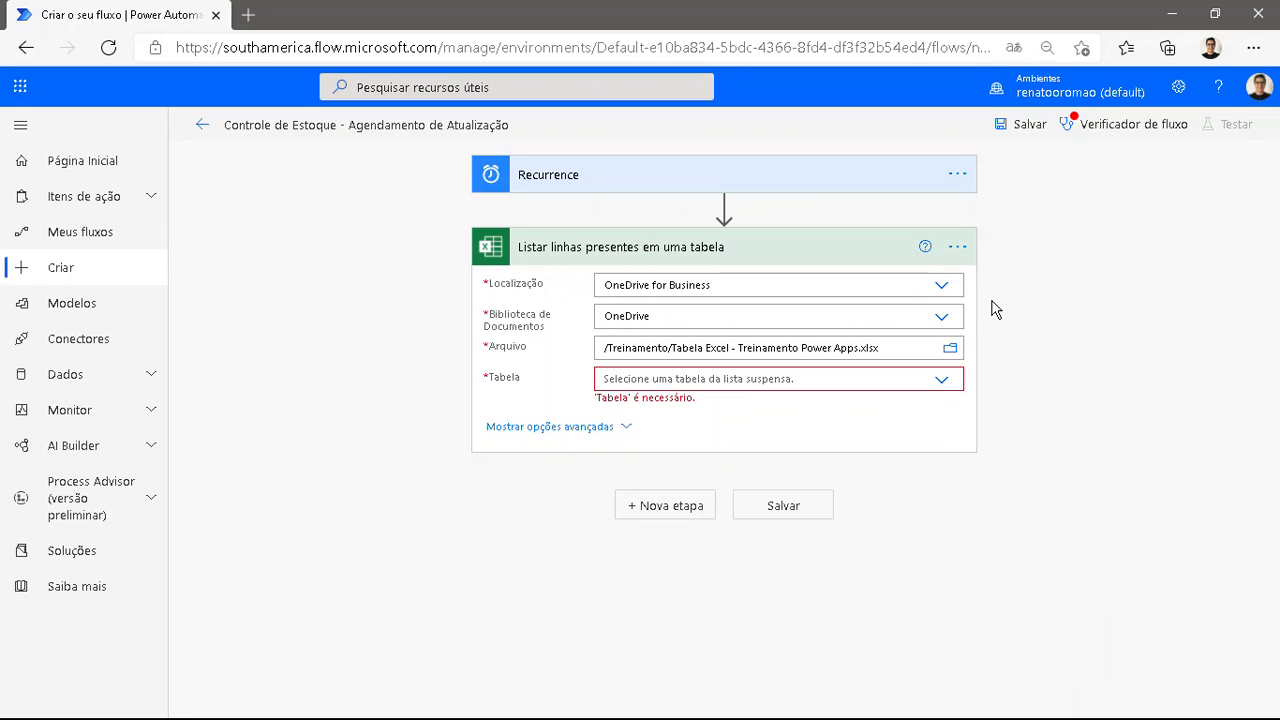
{"action": "left_click", "coordinate": [941, 383]}
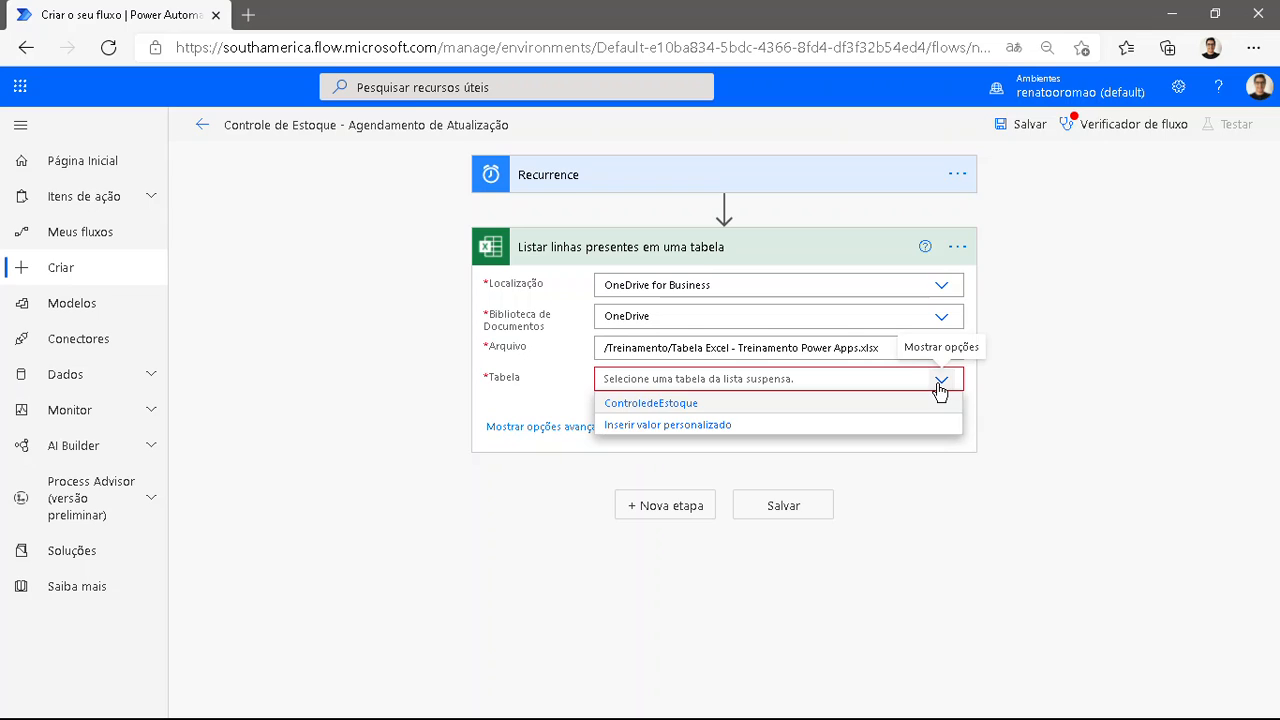
{"action": "left_click", "coordinate": [651, 404]}
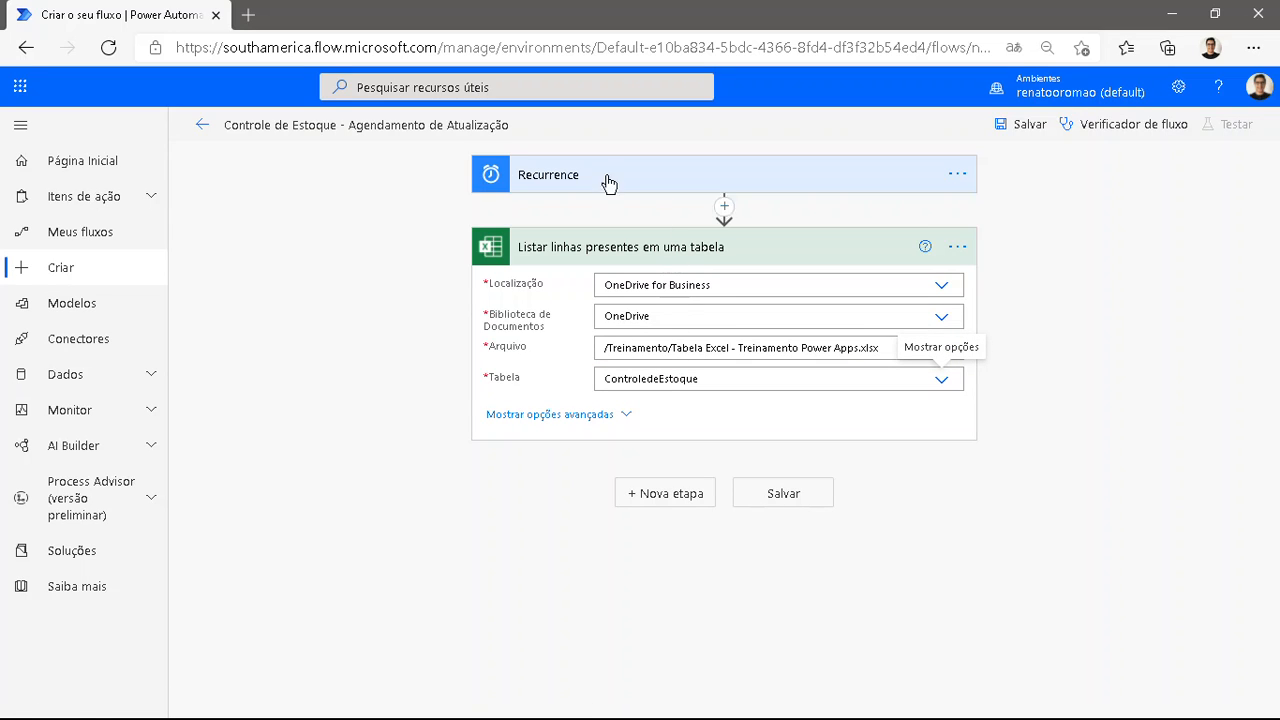
{"action": "left_click", "coordinate": [622, 255]}
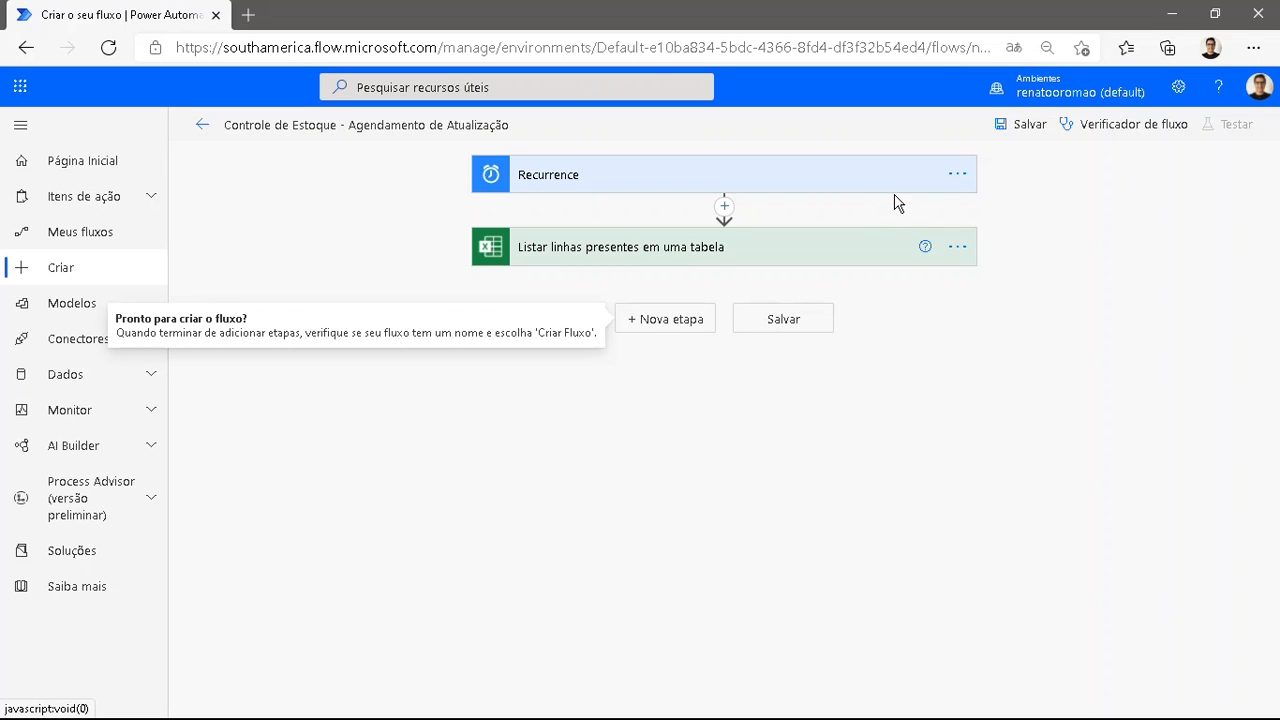
- Save the flow and run a manual test of it
{"action": "left_click", "coordinate": [1029, 128]}
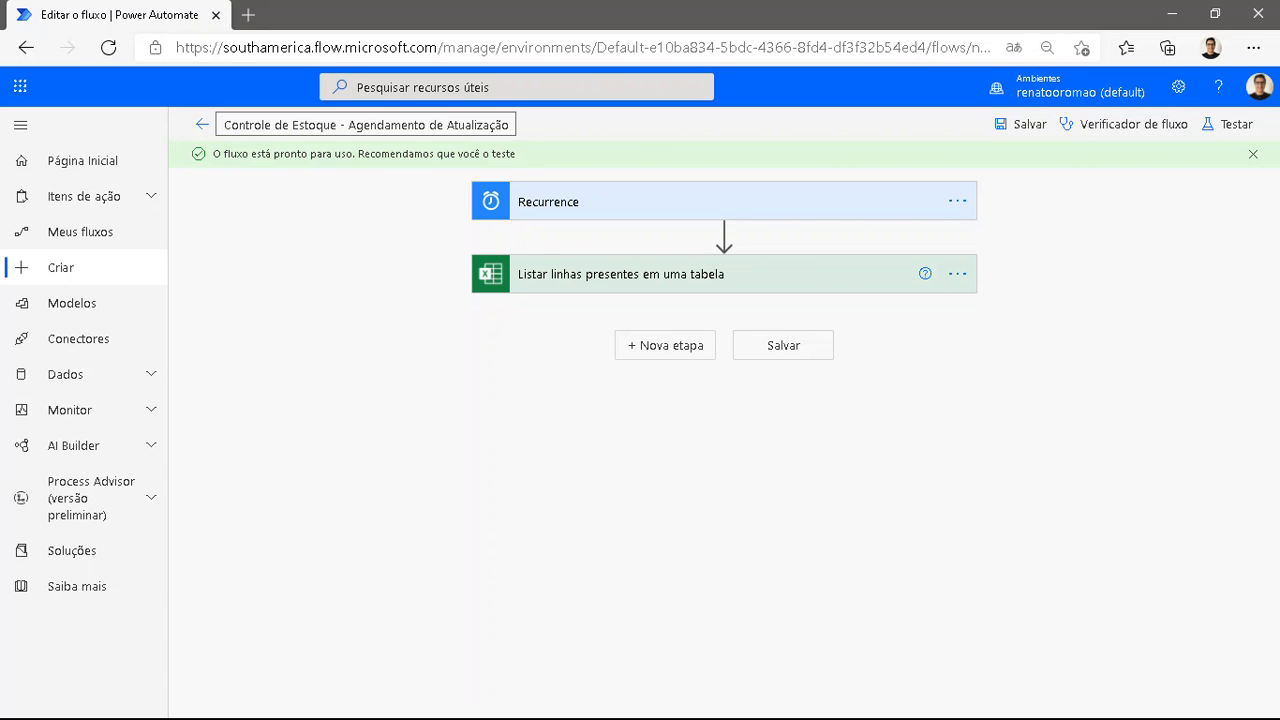
{"action": "left_click", "coordinate": [1226, 126]}
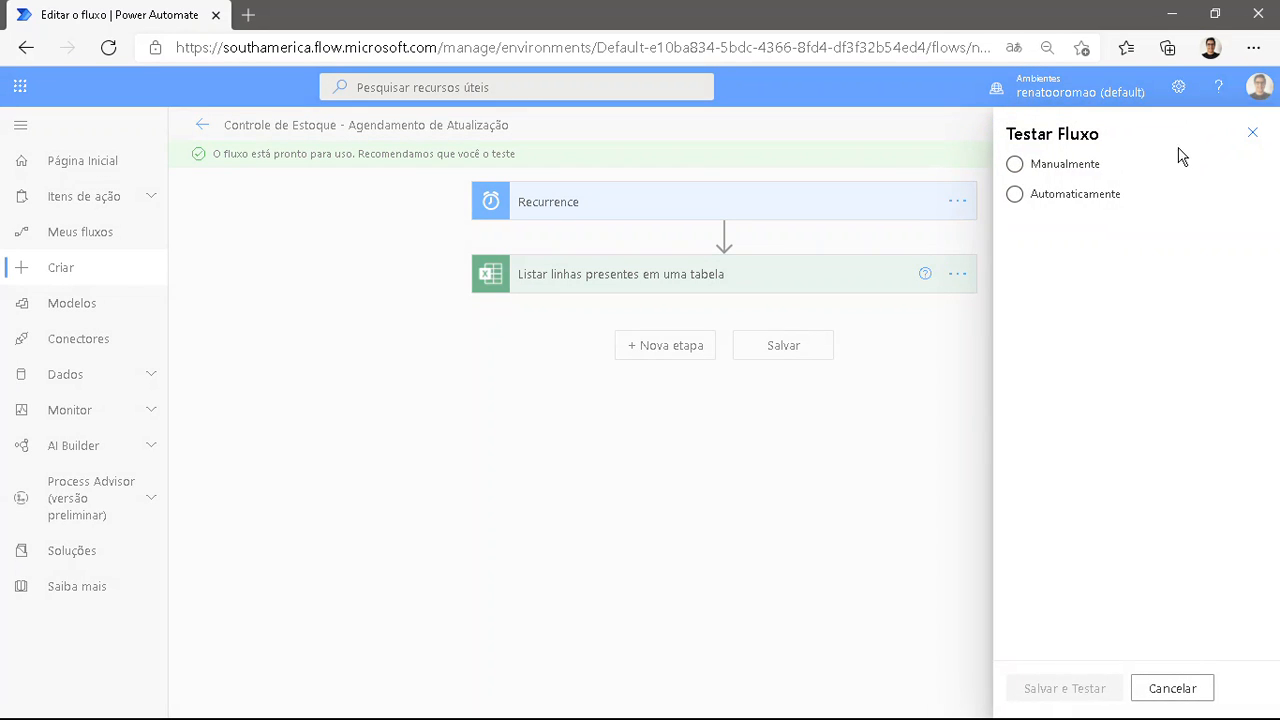
{"action": "left_click", "coordinate": [1068, 170]}
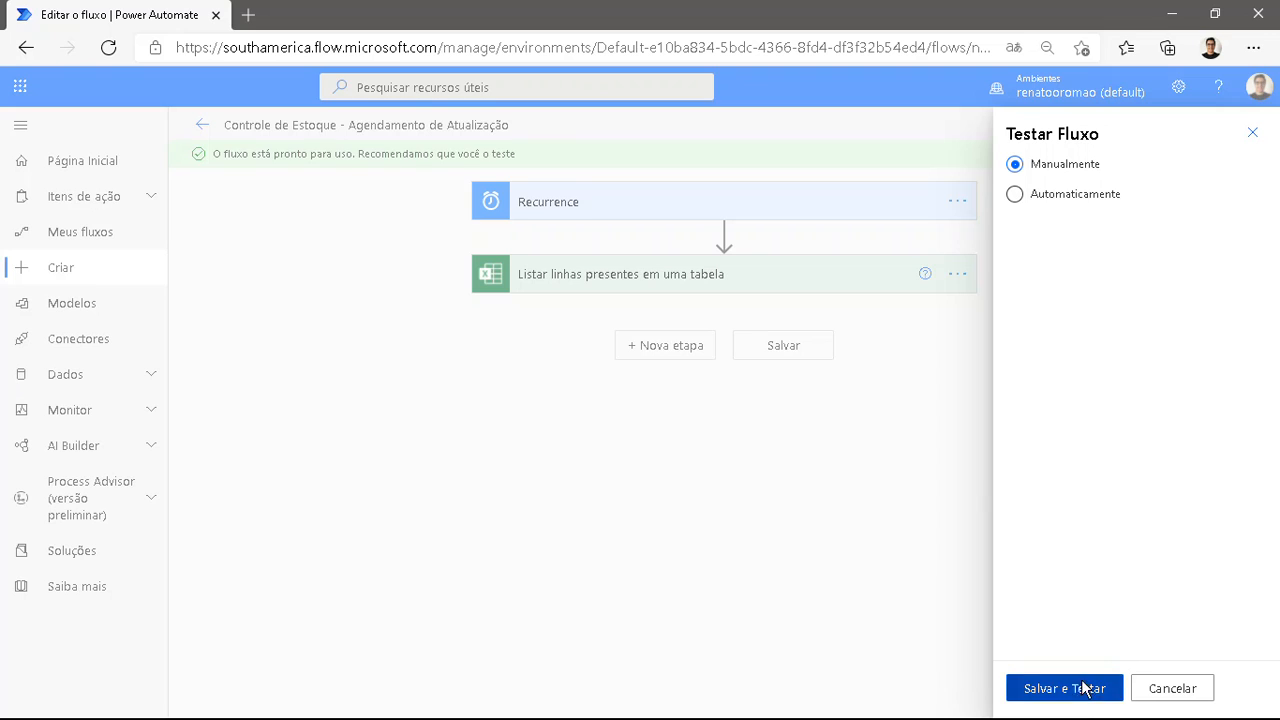
{"action": "left_click", "coordinate": [1090, 687]}
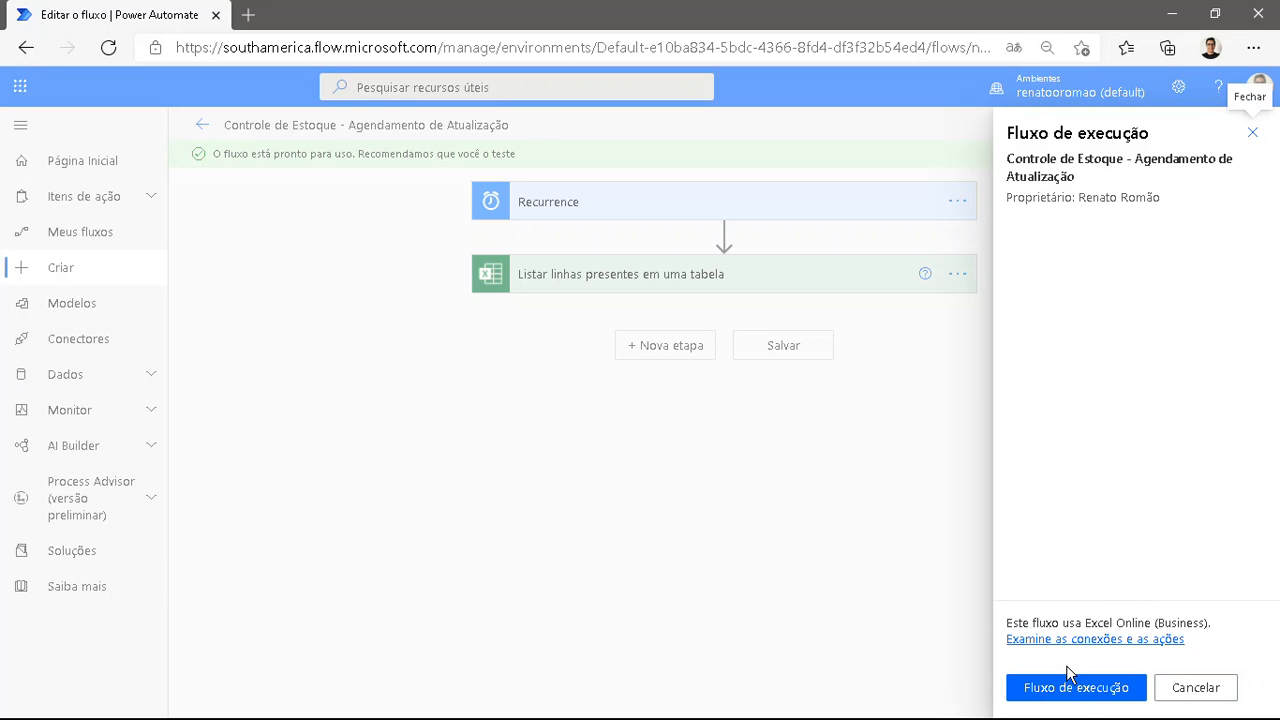
{"action": "left_click", "coordinate": [1040, 688]}
{"action": "left_click", "coordinate": [1048, 688]}
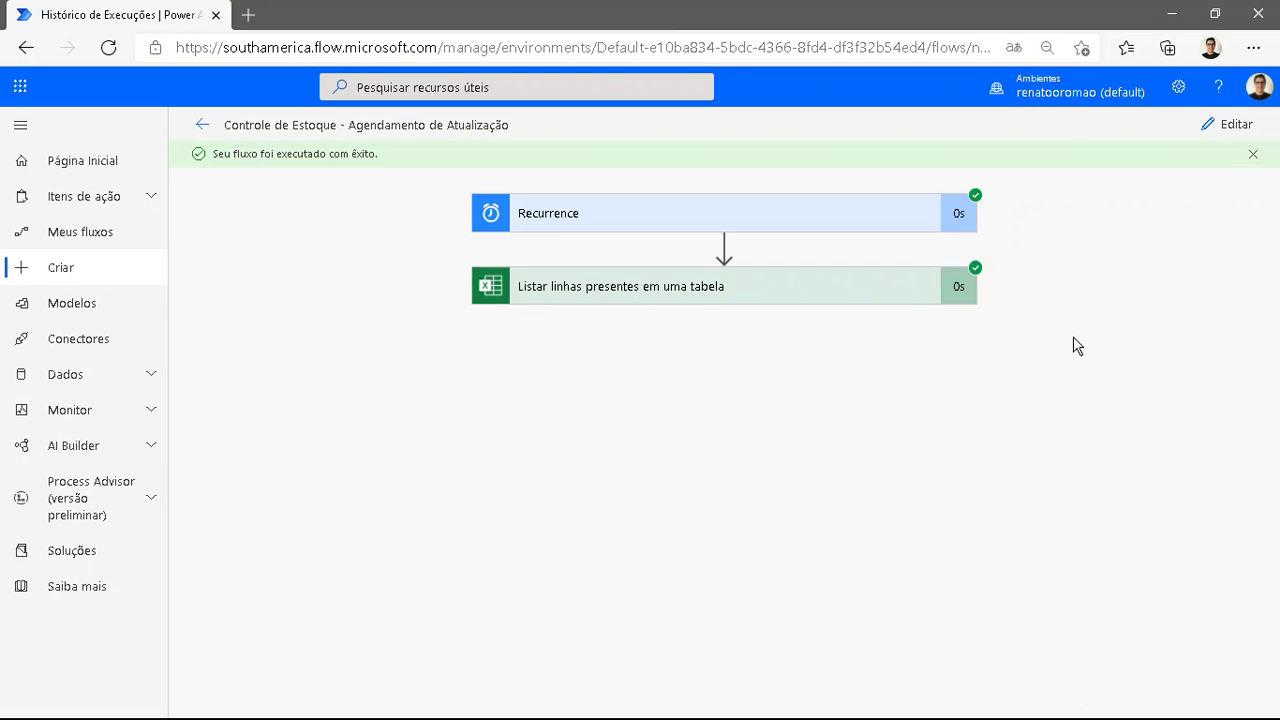
- Expand the Excel action in the test run and open its downloadable output
{"action": "left_click", "coordinate": [851, 289]}
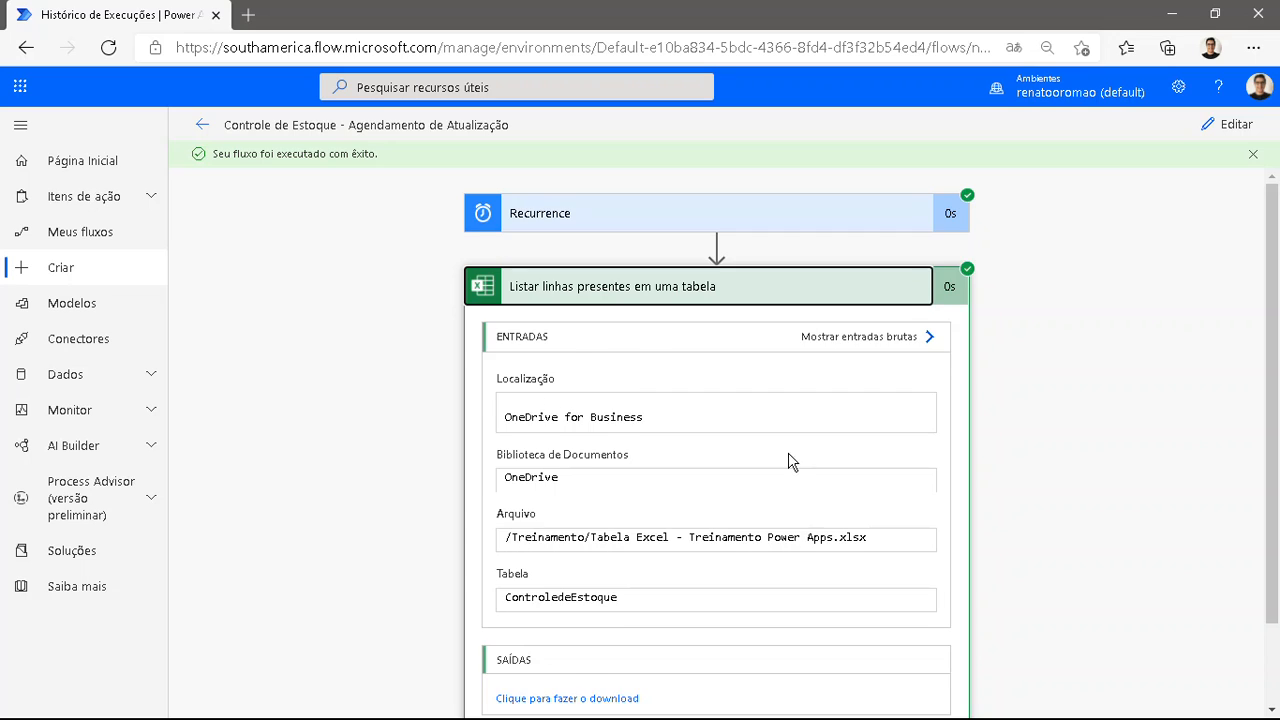
{"action": "scroll", "coordinate": [788, 461], "scroll_direction": "down", "scroll_amount": 1}
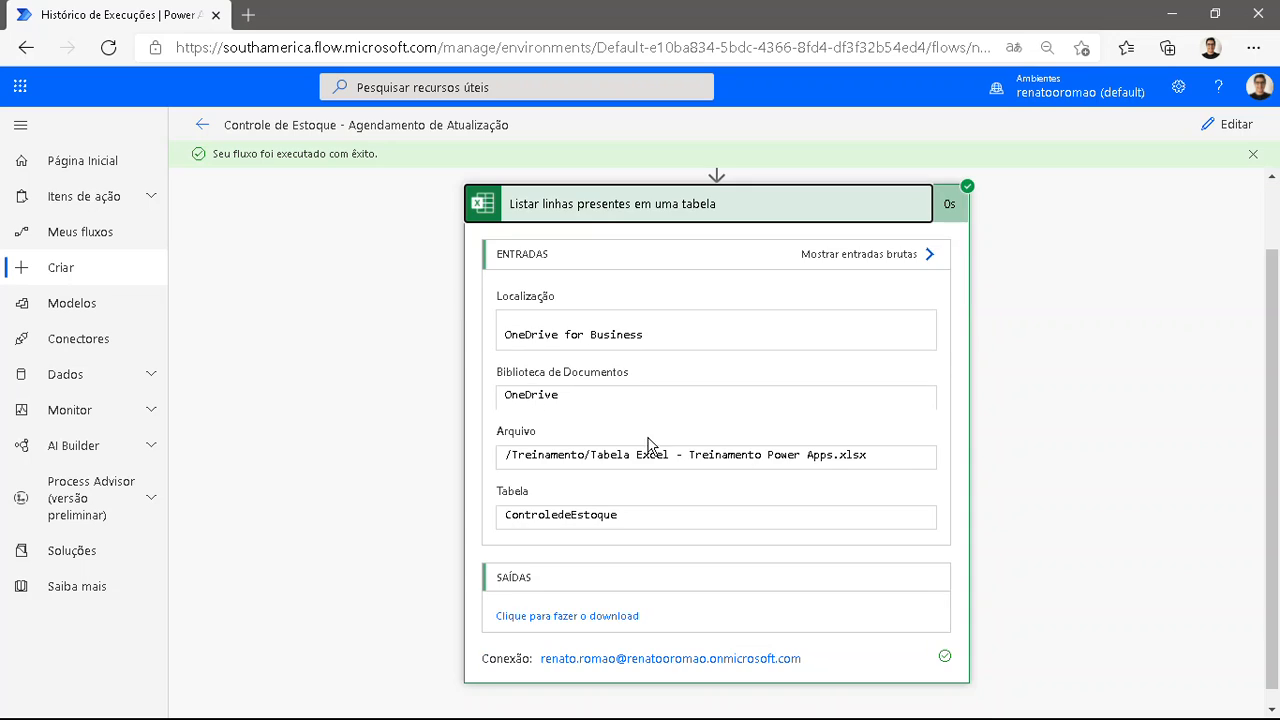
{"action": "left_click", "coordinate": [613, 616]}
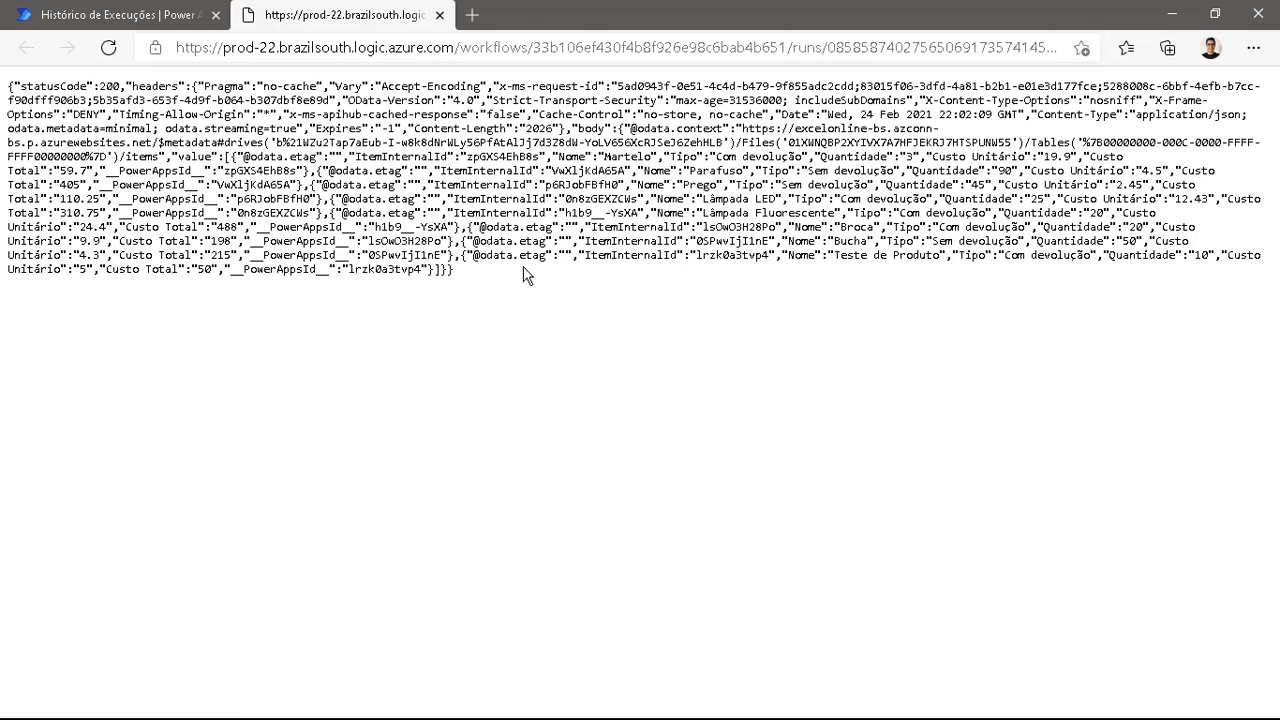
- Examine the JSON output for the response headers and the stock table's rows, compare it with the run details, and return to the run history
{"action": "left_click_drag", "start_coordinate": [477, 250], "coordinate": [300, 192]}
{"action": "left_click", "coordinate": [145, 15]}
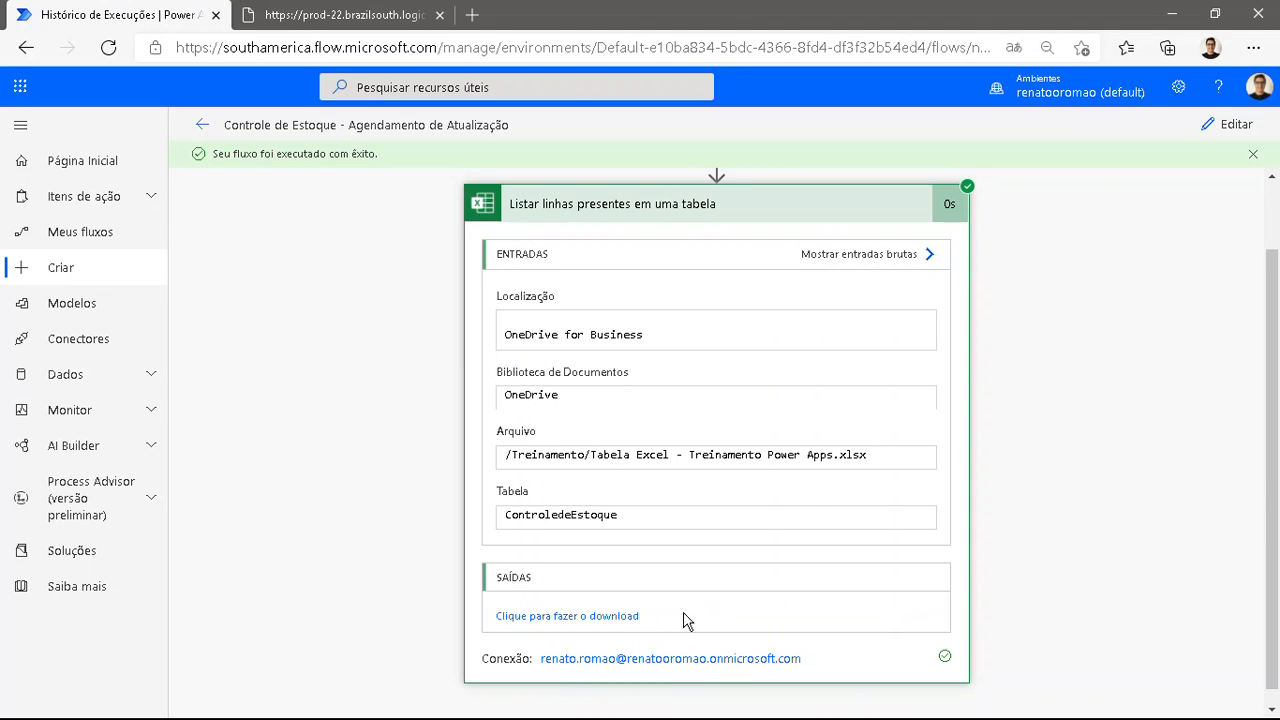
{"action": "left_click", "coordinate": [370, 14]}
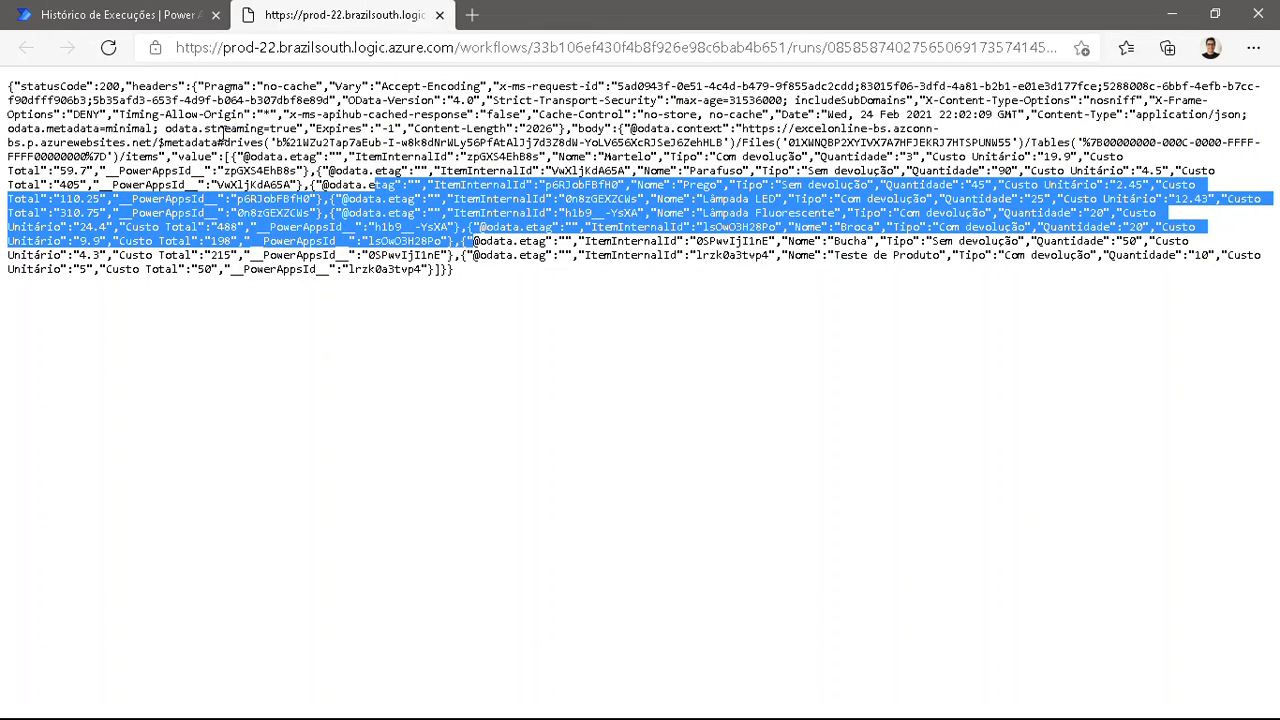
{"action": "left_click_drag", "start_coordinate": [224, 133], "coordinate": [822, 199]}
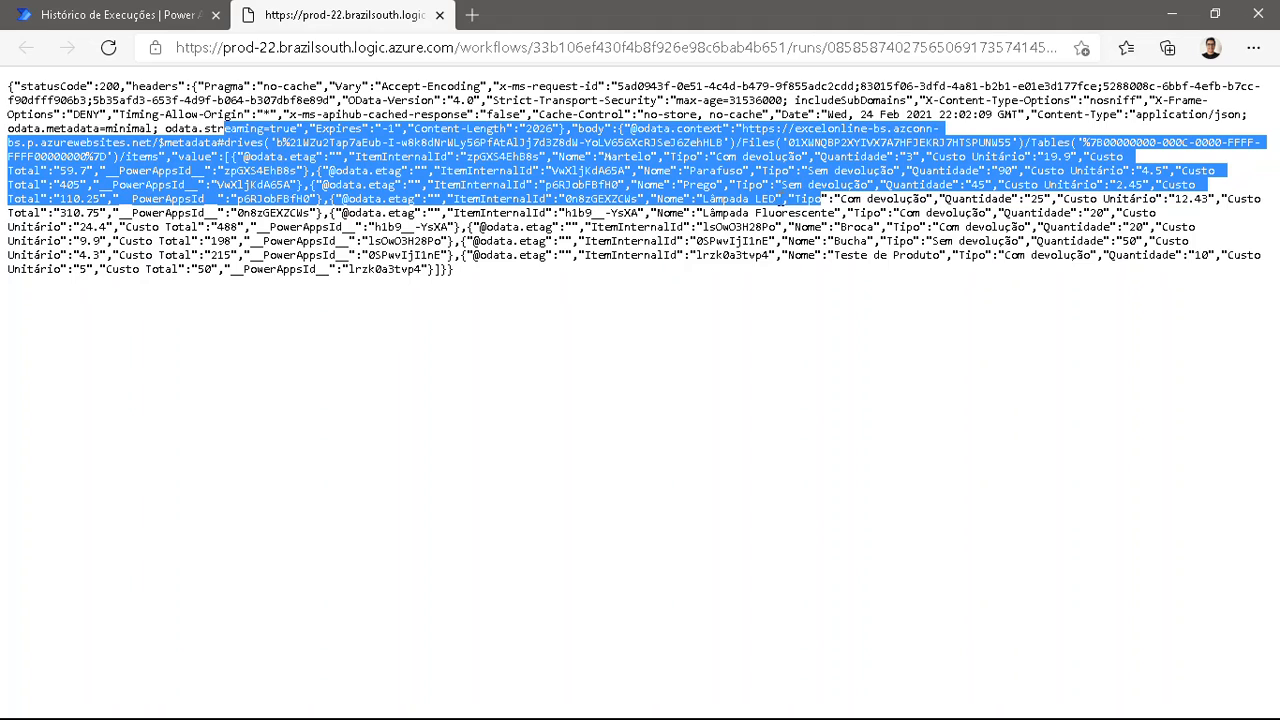
{"action": "left_click_drag", "start_coordinate": [68, 86], "coordinate": [248, 108]}
{"action": "left_click", "coordinate": [531, 158]}
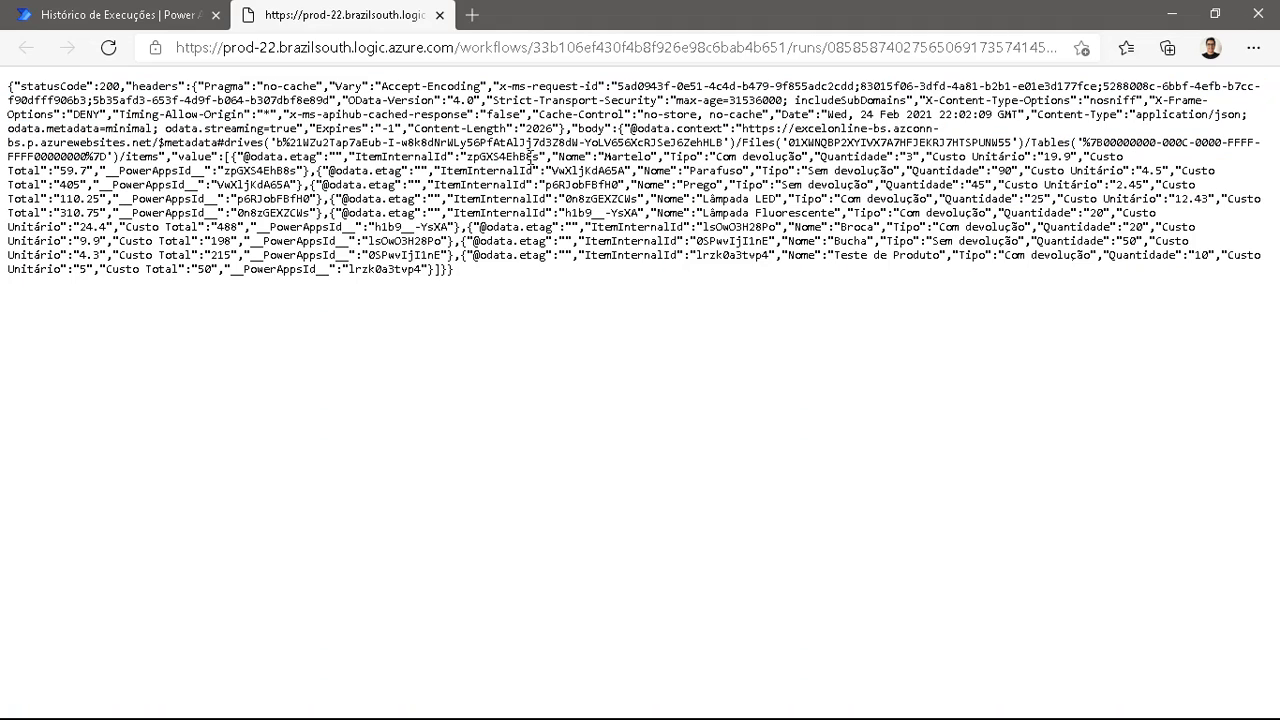
{"action": "left_click_drag", "start_coordinate": [574, 157], "coordinate": [394, 185]}
{"action": "left_click_drag", "start_coordinate": [270, 227], "coordinate": [560, 317]}
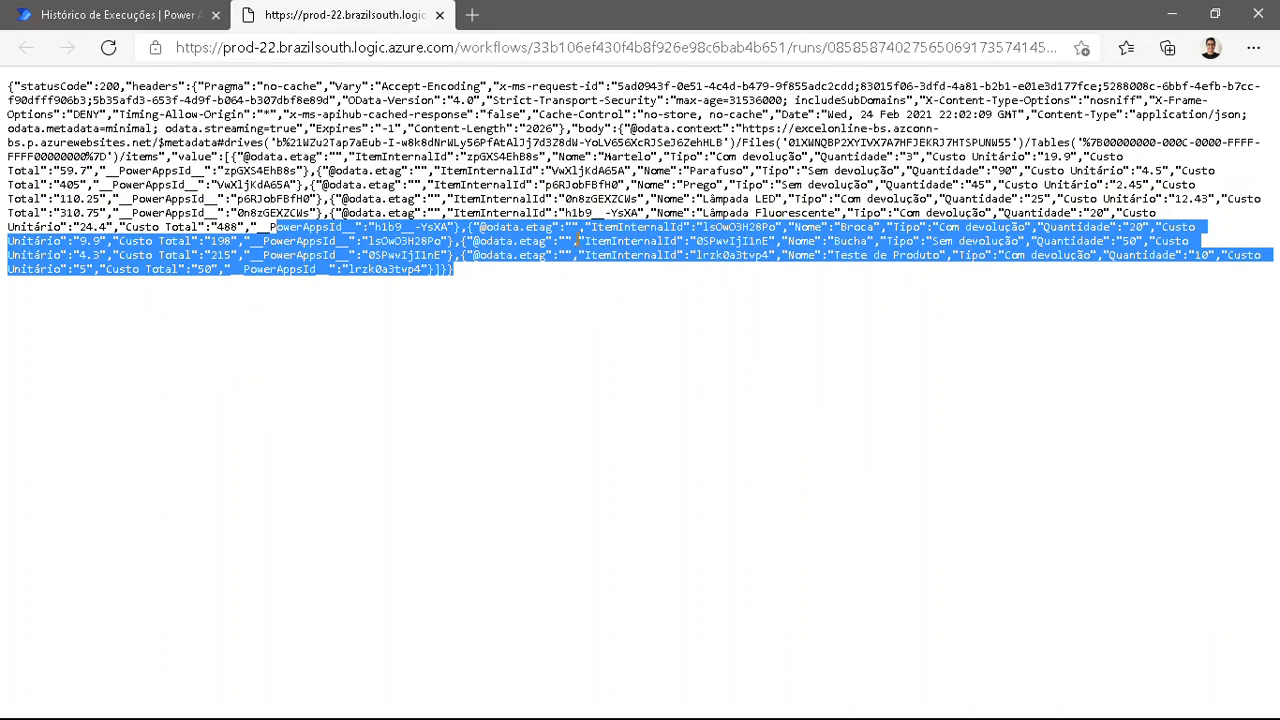
{"action": "left_click_drag", "start_coordinate": [578, 241], "coordinate": [256, 130]}
{"action": "left_click_drag", "start_coordinate": [262, 160], "coordinate": [375, 214]}
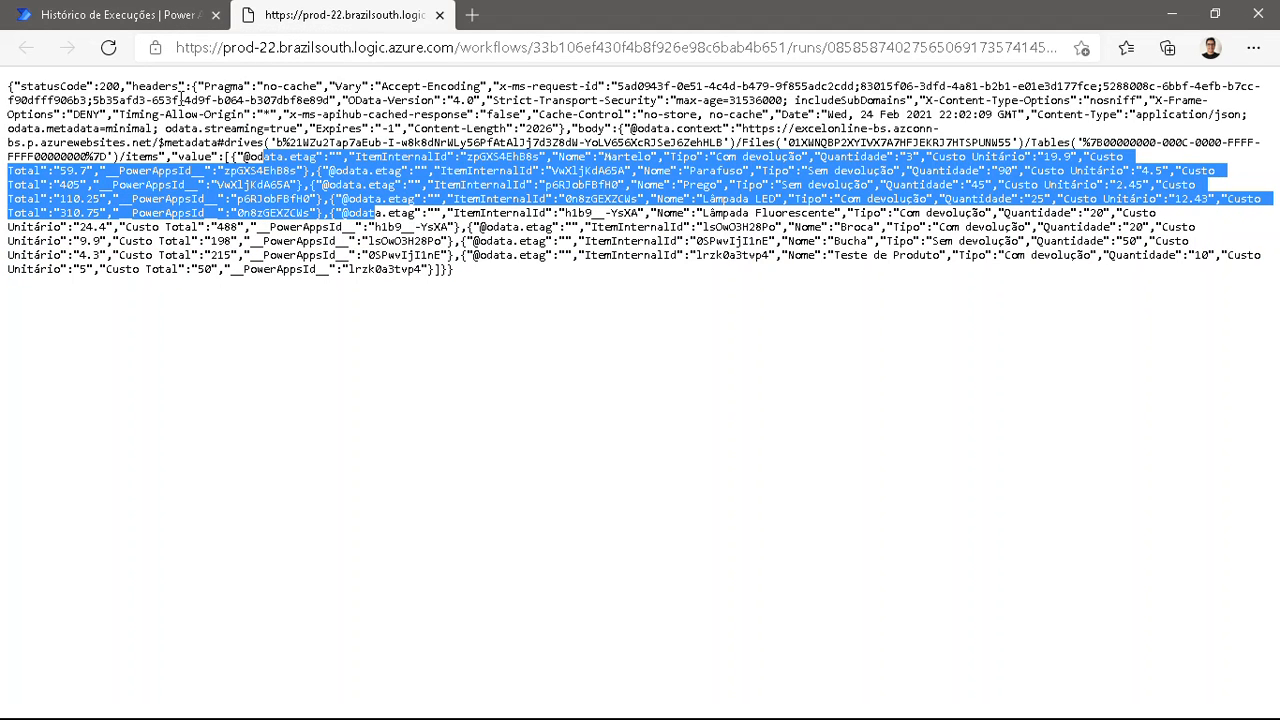
{"action": "left_click", "coordinate": [309, 172]}
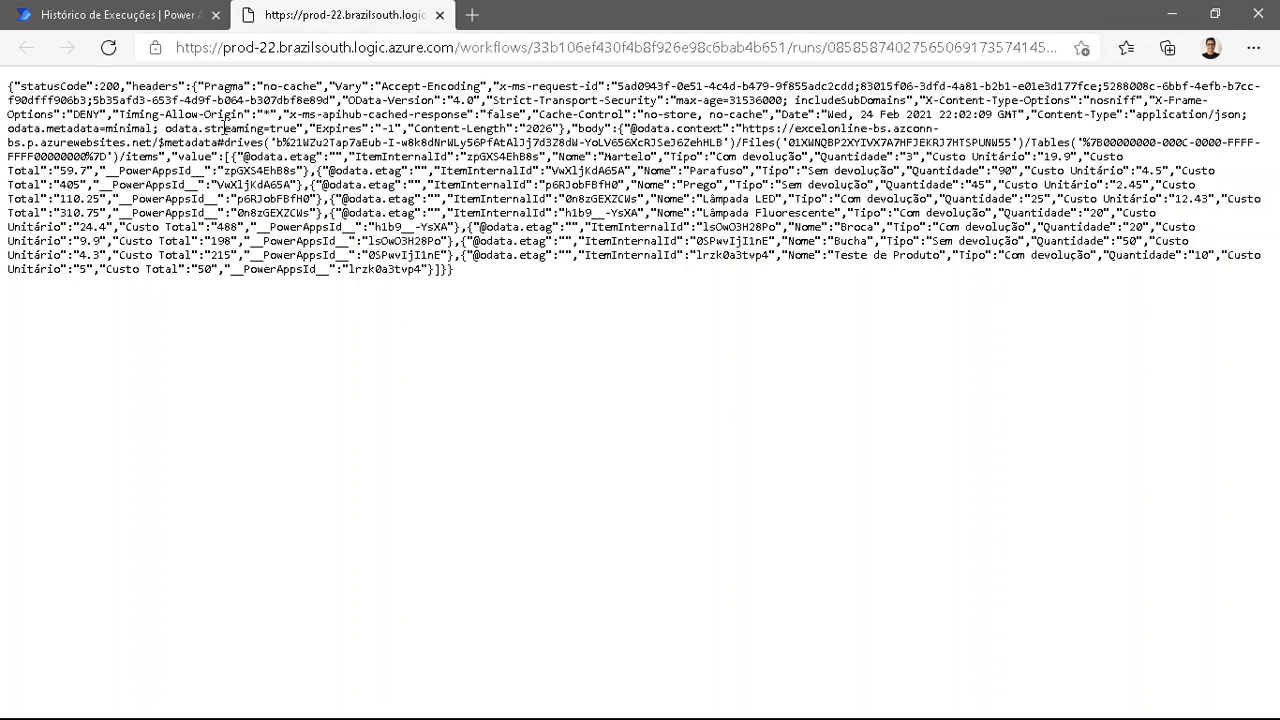
{"action": "left_click", "coordinate": [107, 8]}
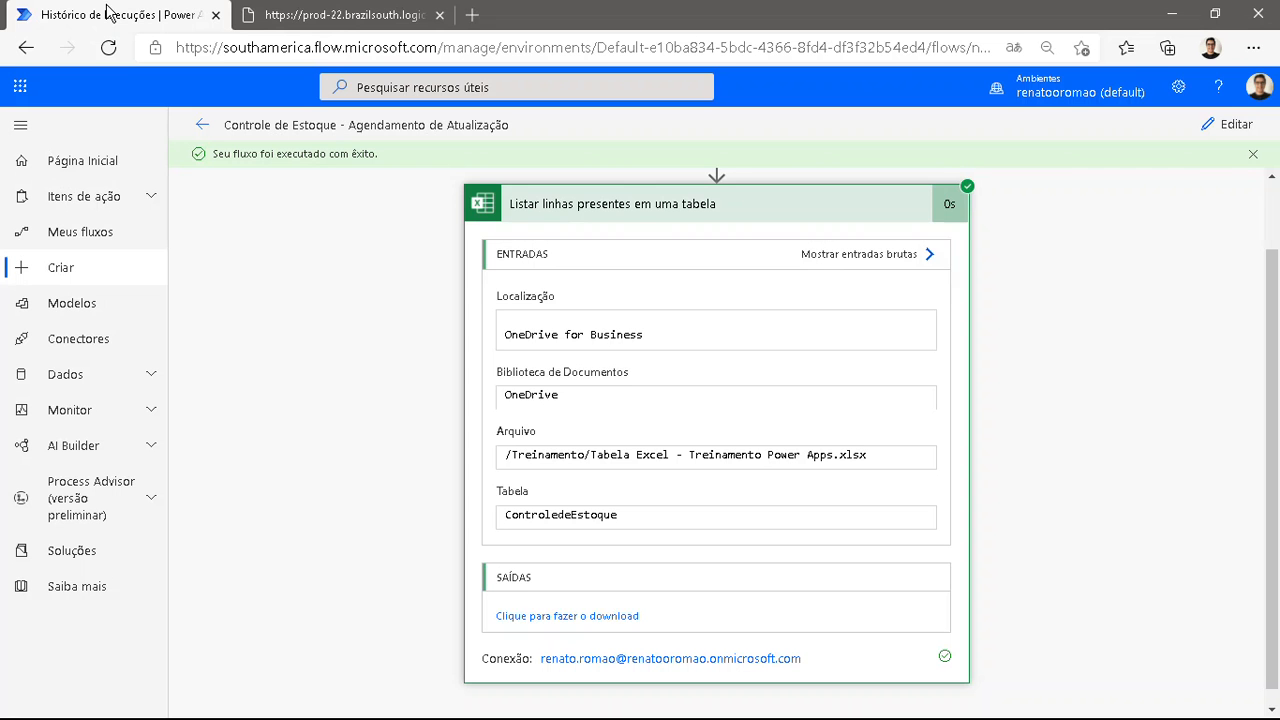
{"action": "left_click", "coordinate": [288, 20]}
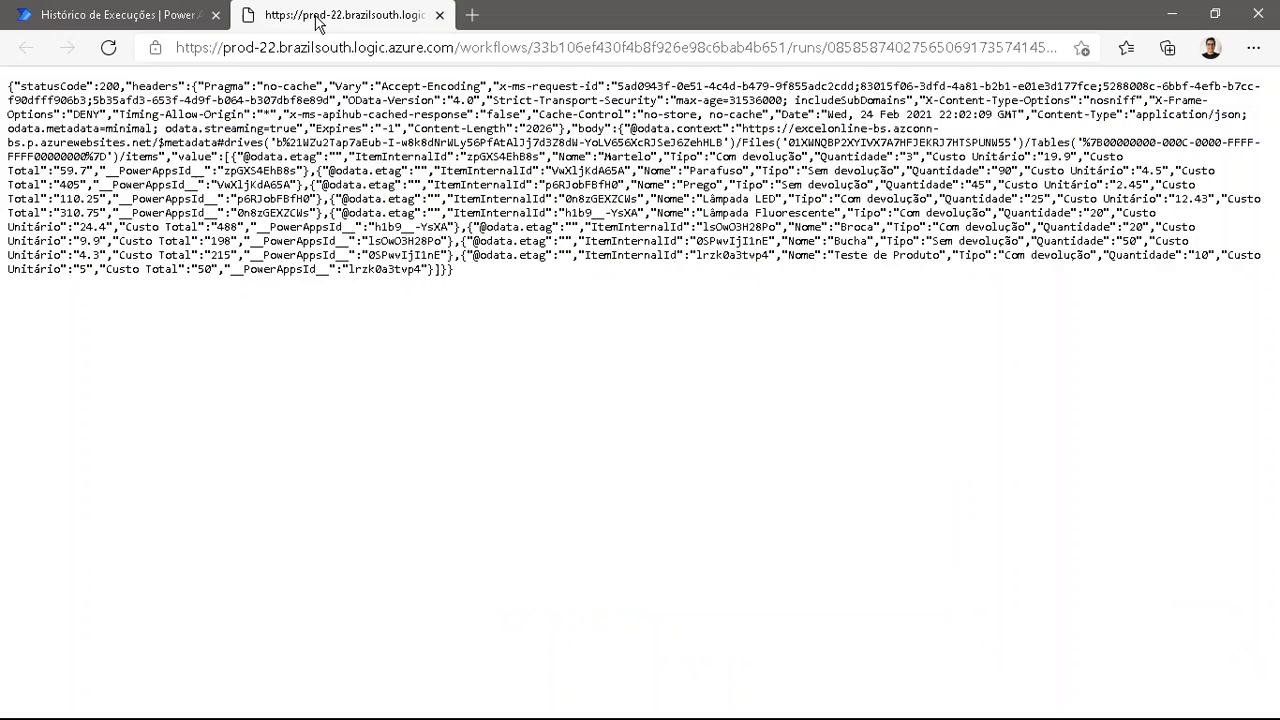
{"action": "left_click", "coordinate": [135, 22]}
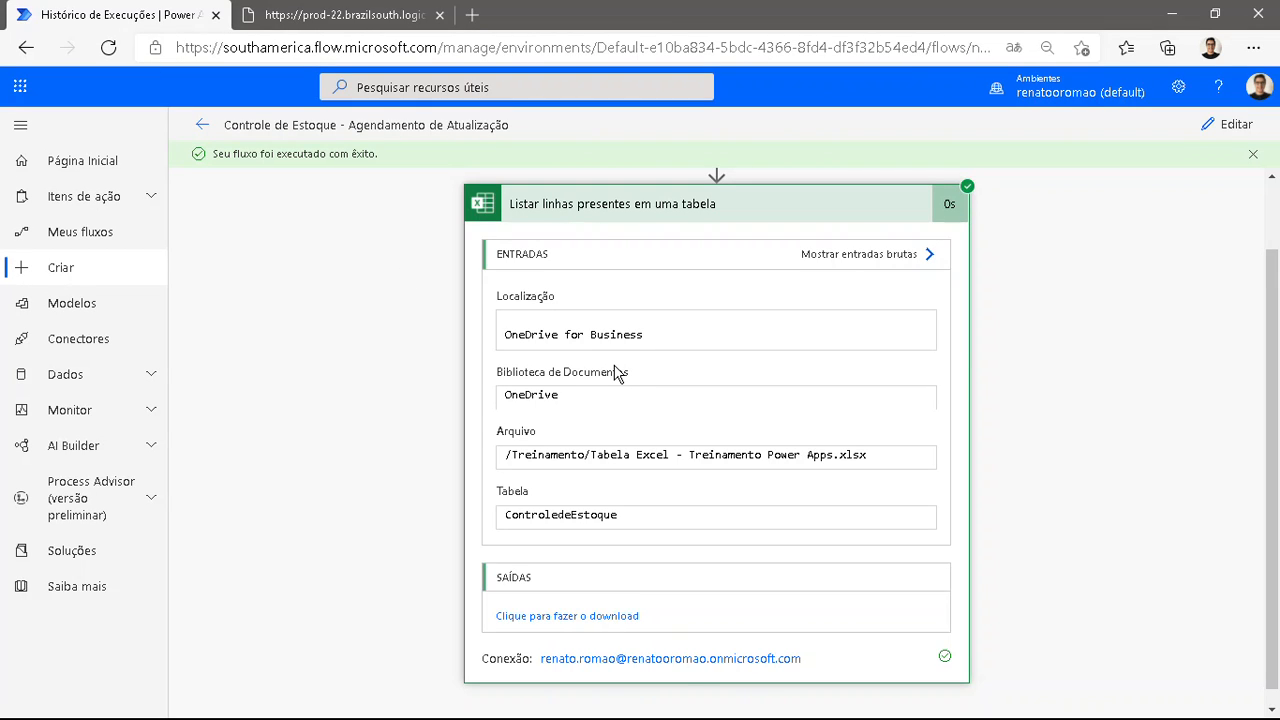